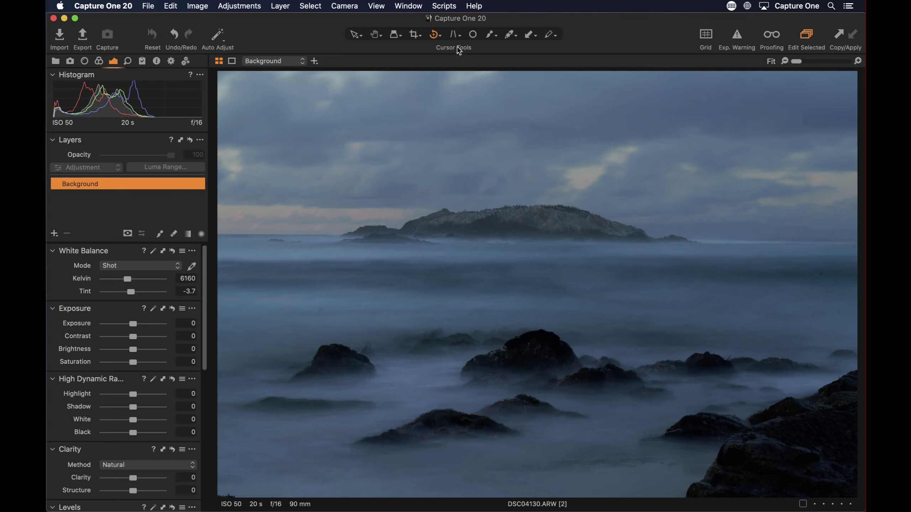
Straighten the image with the Straighten tool by following the sea horizon across the full width.
click(430, 35)
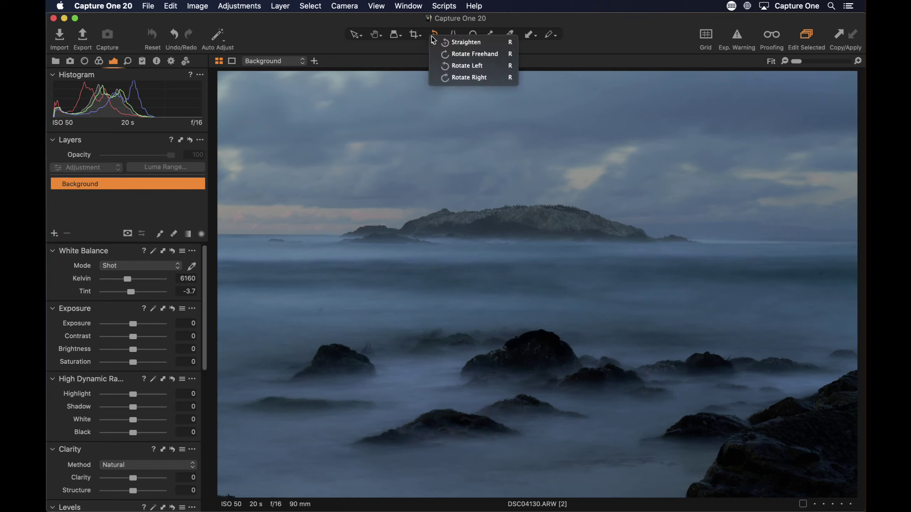
click(458, 44)
mouse_move(229, 235)
mouse_down()
mouse_move(568, 263)
mouse_move(857, 236)
mouse_up()
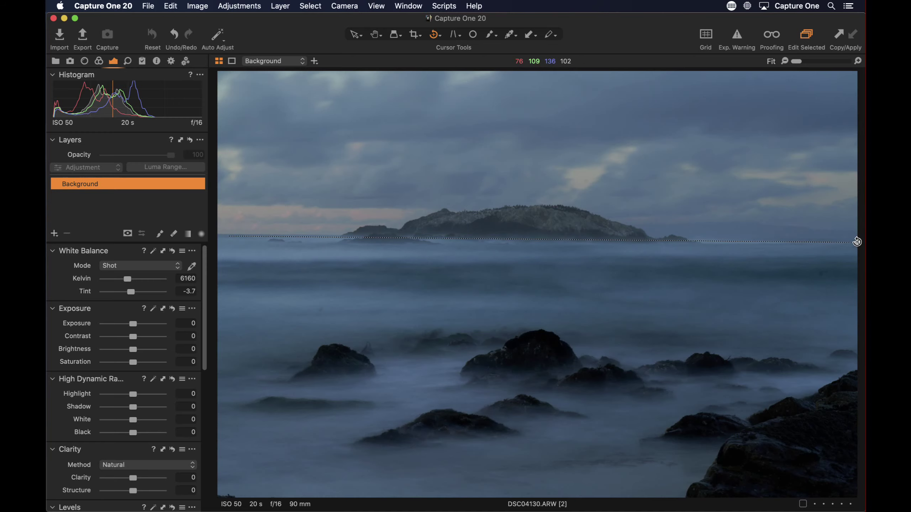
drag(857, 241, 856, 241)
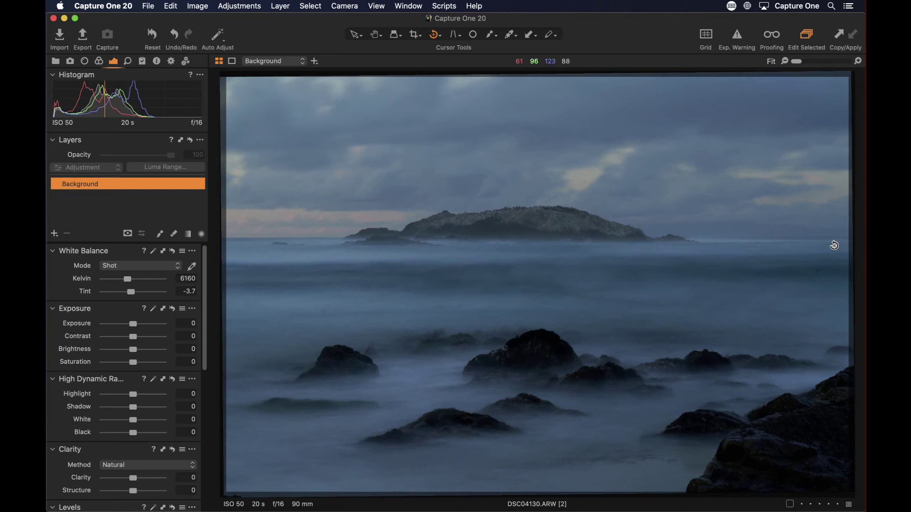
Crop away part of the top sky, the bottom foreground and the right edge, to about 2048 x 1240 px, and apply the crop.
click(414, 36)
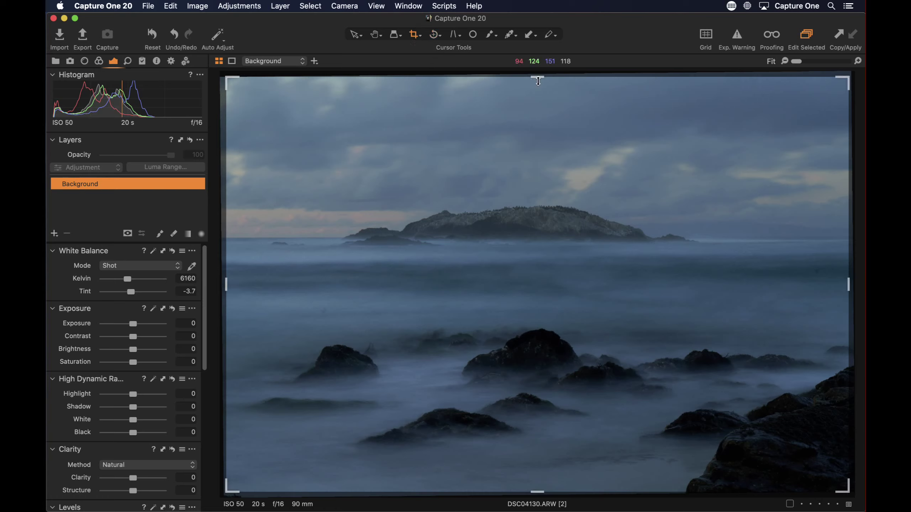
drag(537, 76, 534, 101)
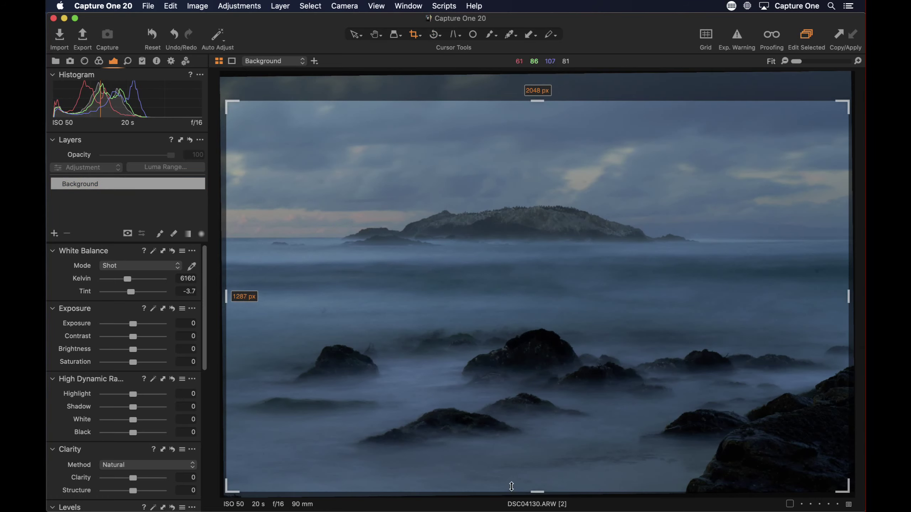
drag(538, 492, 533, 472)
drag(844, 102, 833, 104)
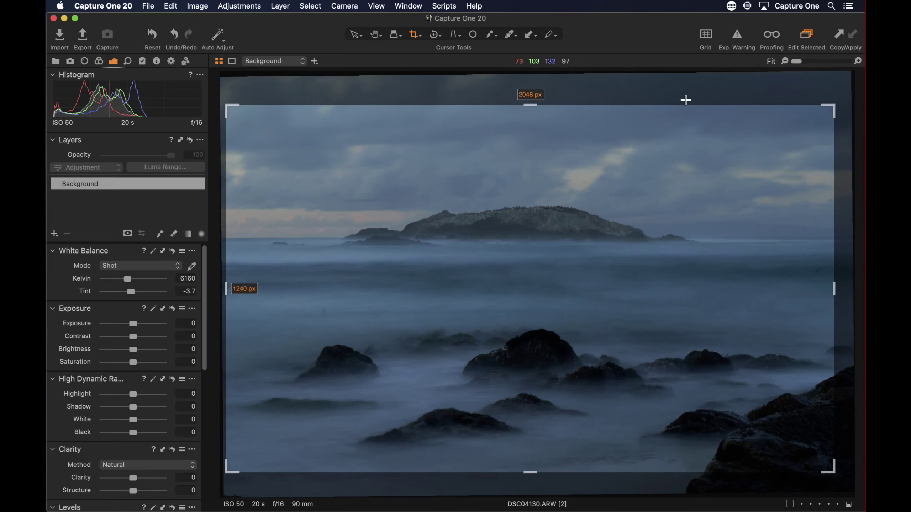
click(375, 34)
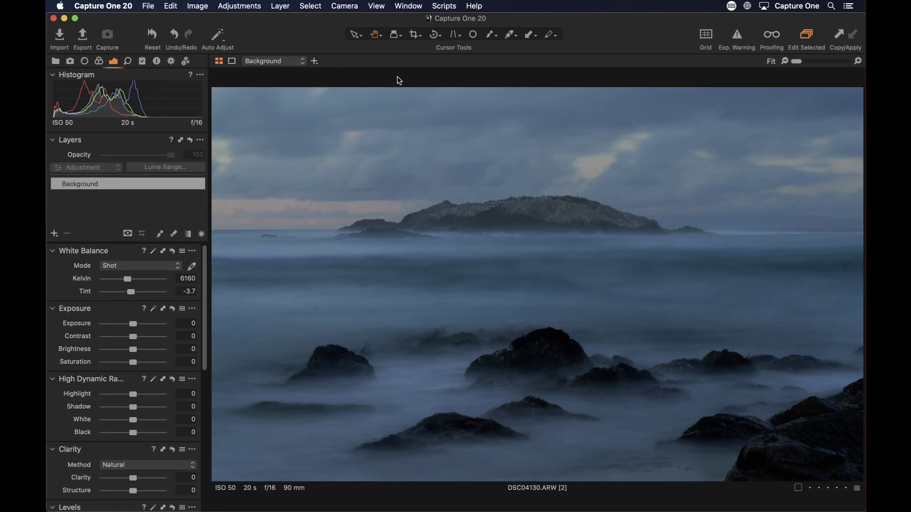
click(156, 61)
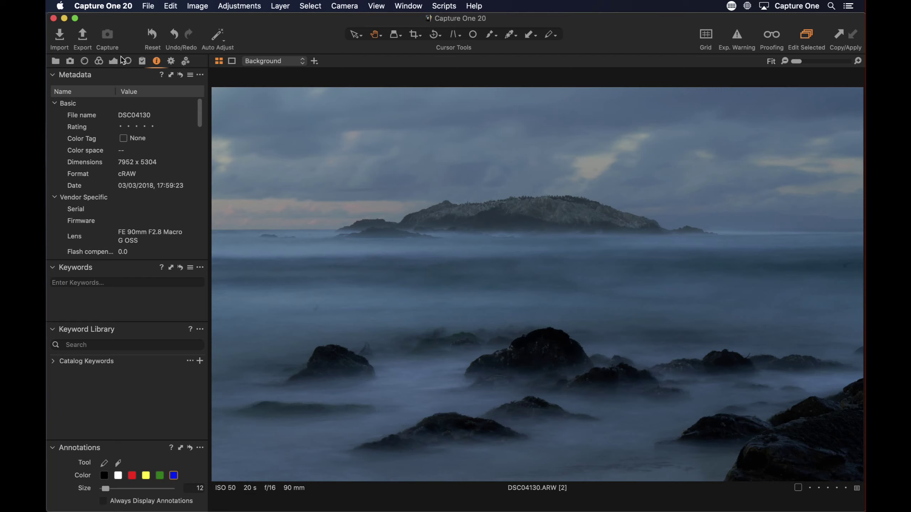
click(113, 60)
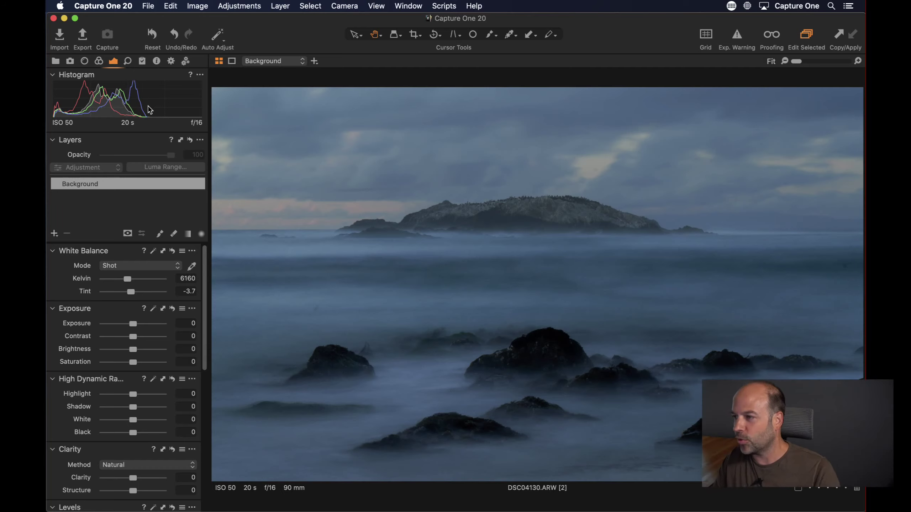
Sample white balance from the sea and clouds, ending on the clouds above the island's right side, and set Kelvin to 8680.
click(192, 266)
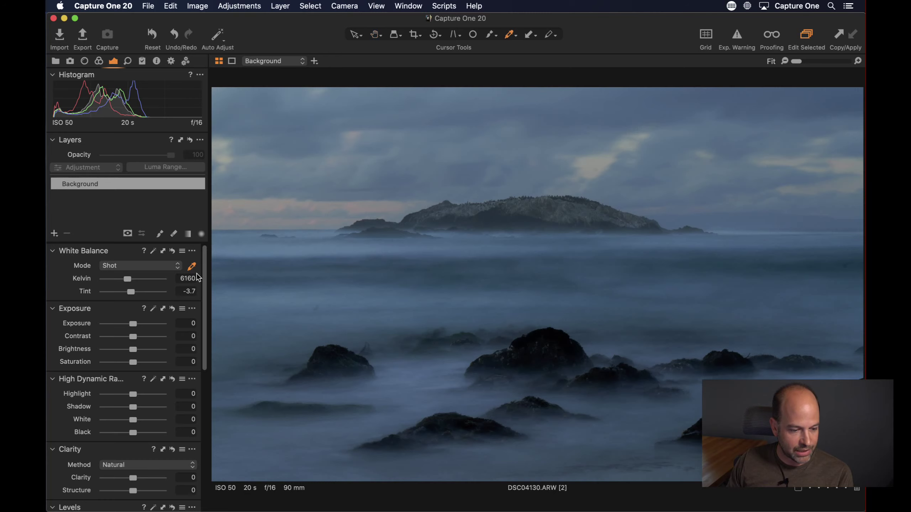
click(328, 246)
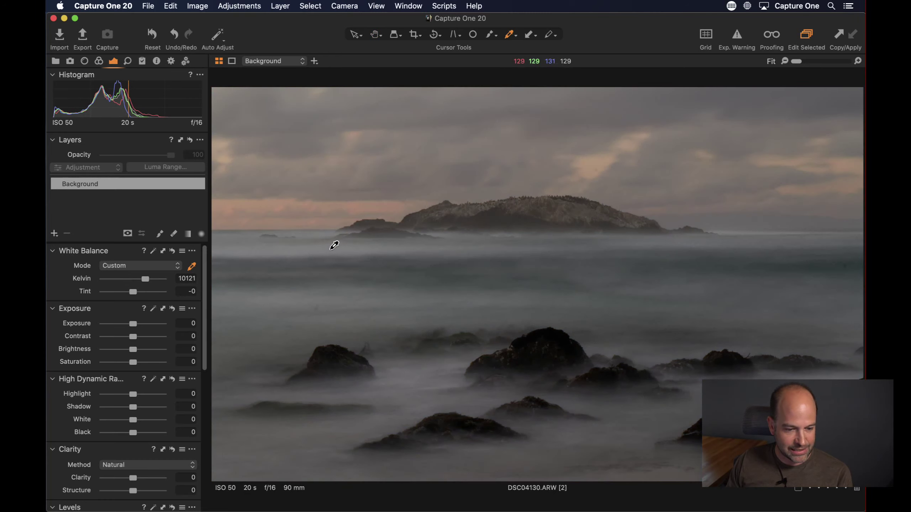
click(445, 178)
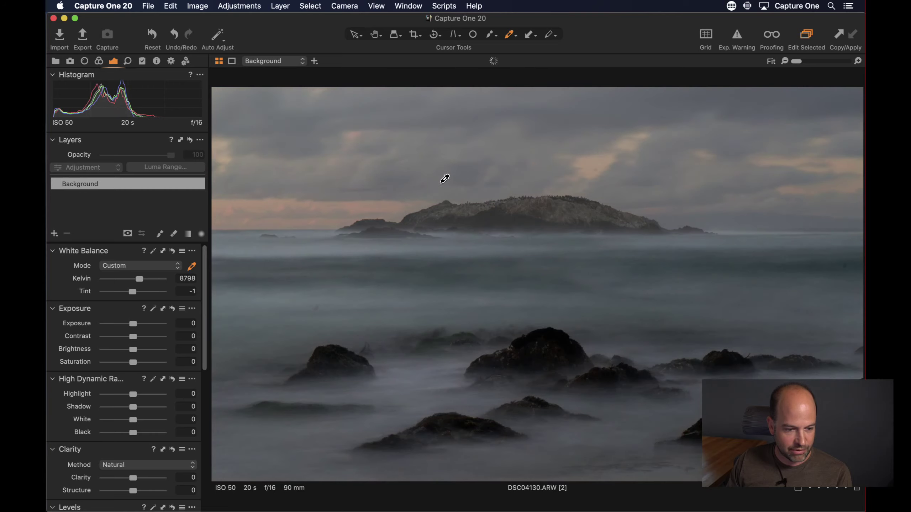
click(384, 245)
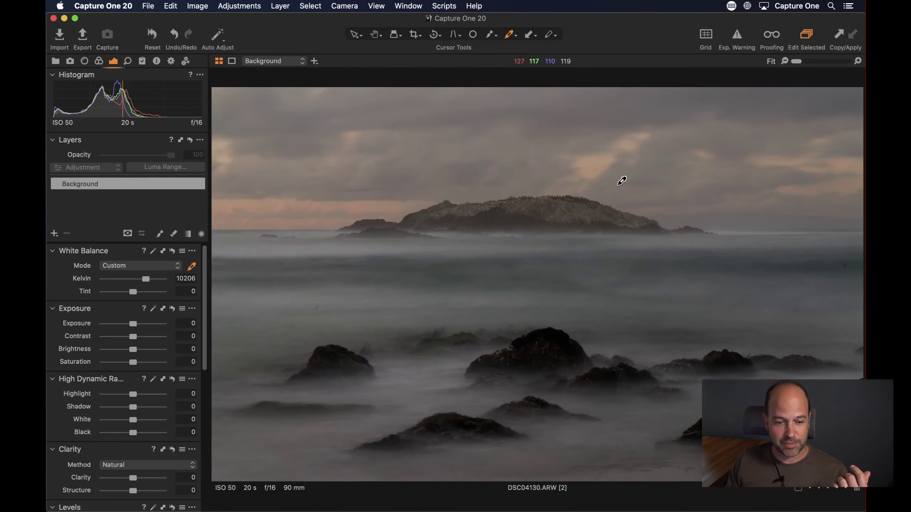
click(651, 163)
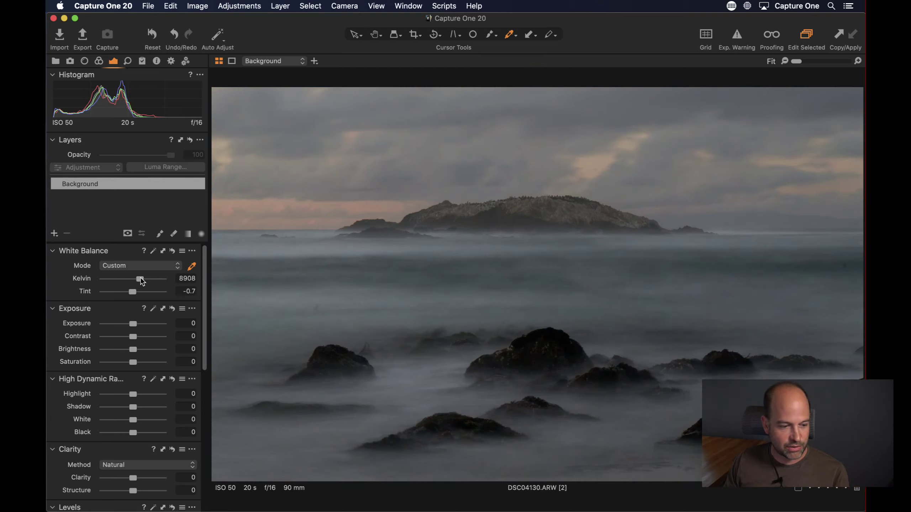
drag(140, 281, 140, 281)
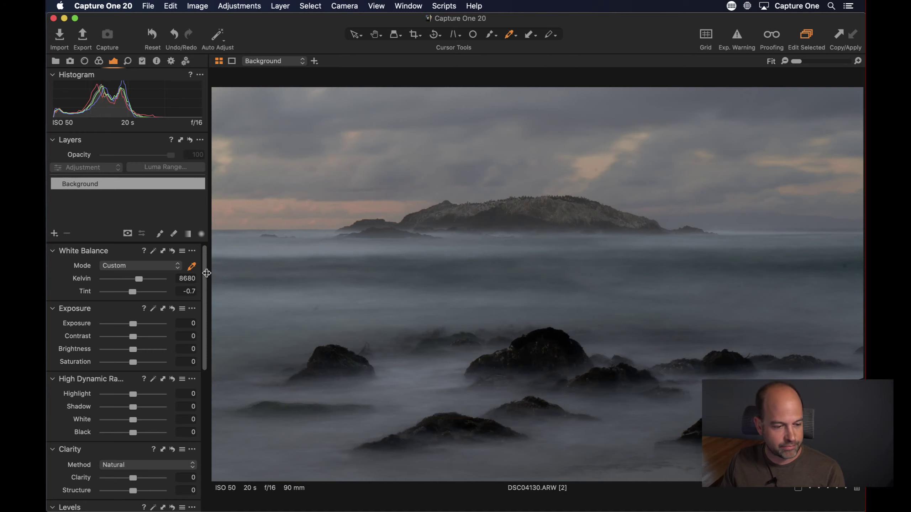
Brighten the background layer by setting Exposure to 0.24 and Brightness to 6.
drag(201, 271, 206, 320)
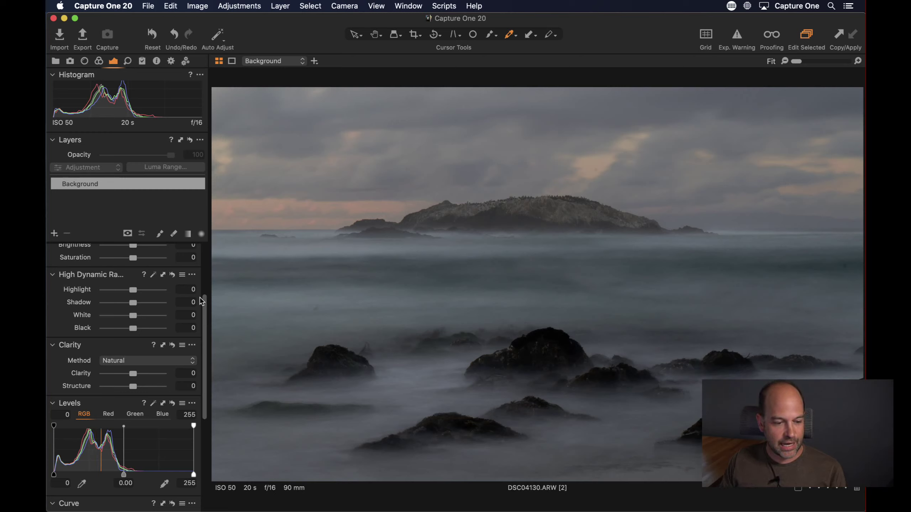
drag(204, 304, 206, 263)
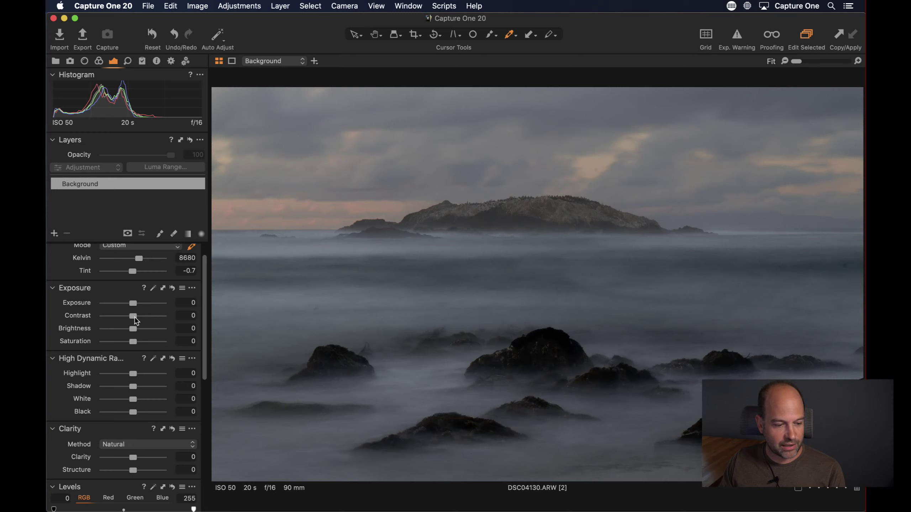
drag(134, 303, 137, 328)
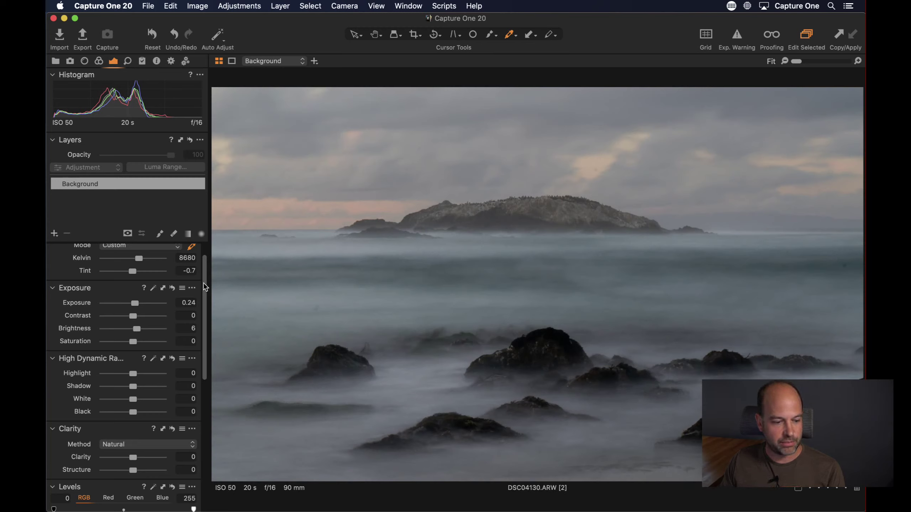
Auto-adjust the RGB levels, and set the white point to 235 and the midtone to -0.10.
drag(205, 284, 223, 392)
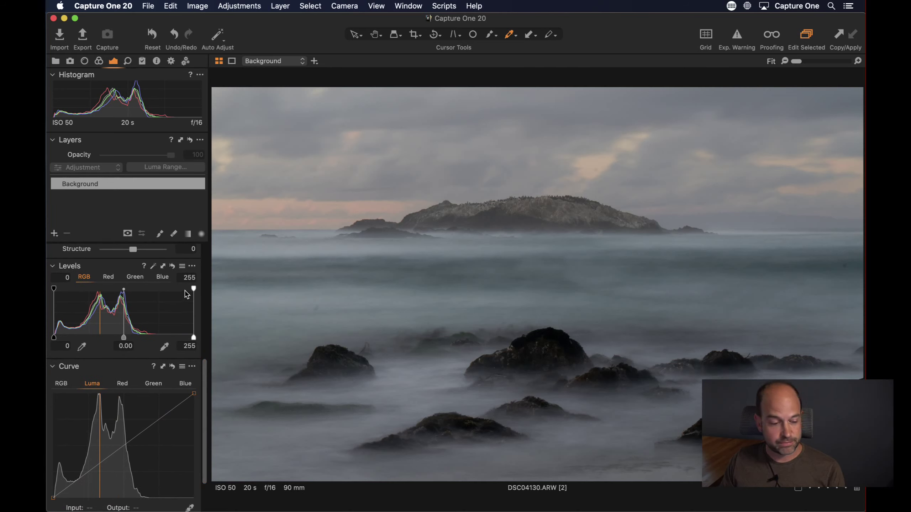
click(154, 267)
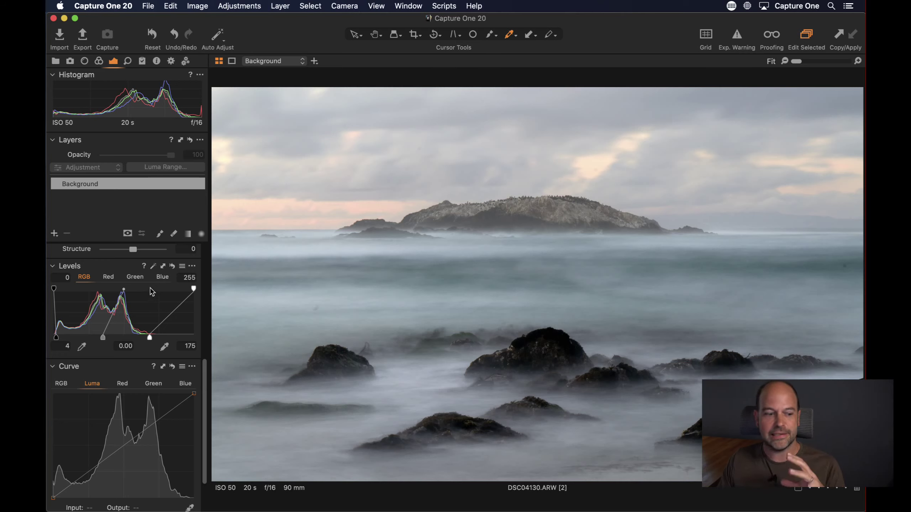
drag(150, 337, 175, 337)
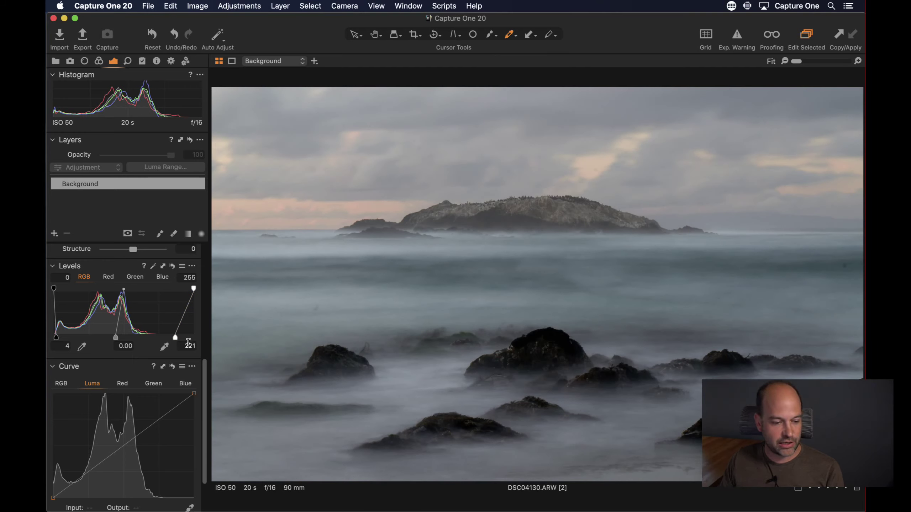
drag(175, 337, 182, 338)
drag(118, 338, 125, 337)
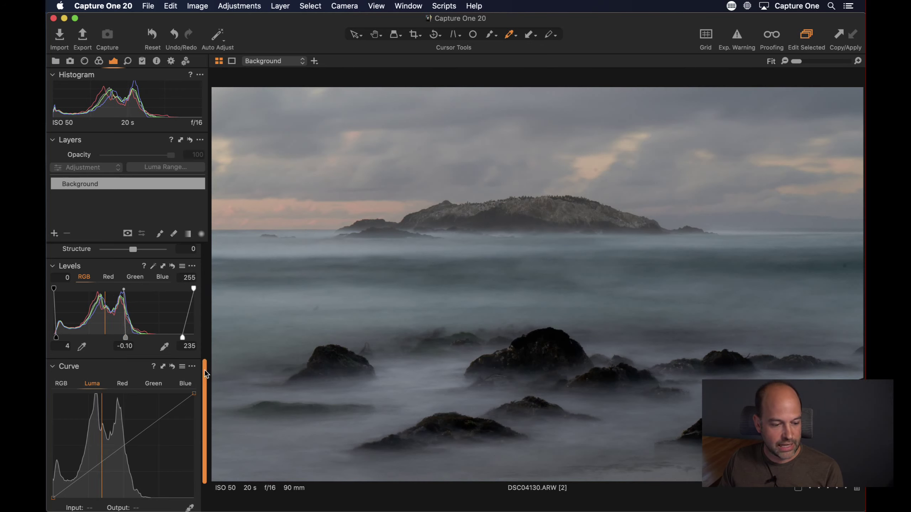
Reset all adjustments to compare with the original image, and undo the reset.
drag(204, 370, 207, 270)
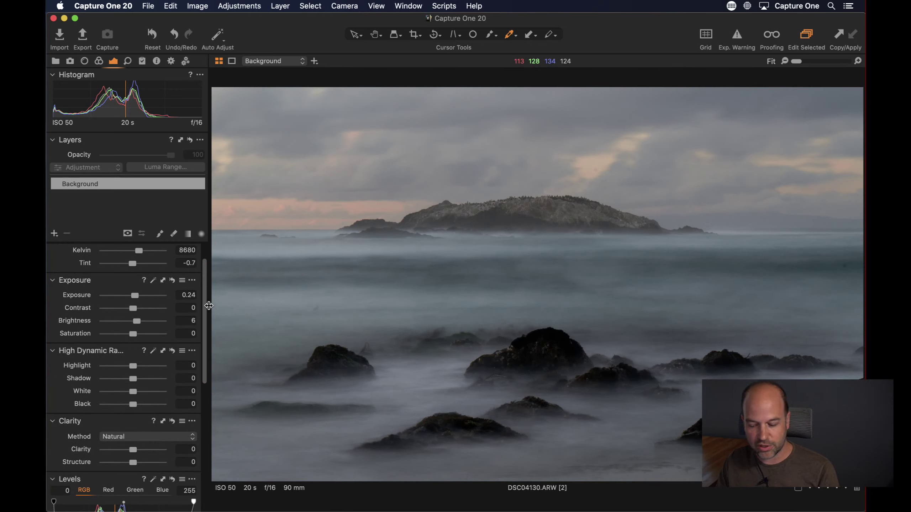
click(153, 35)
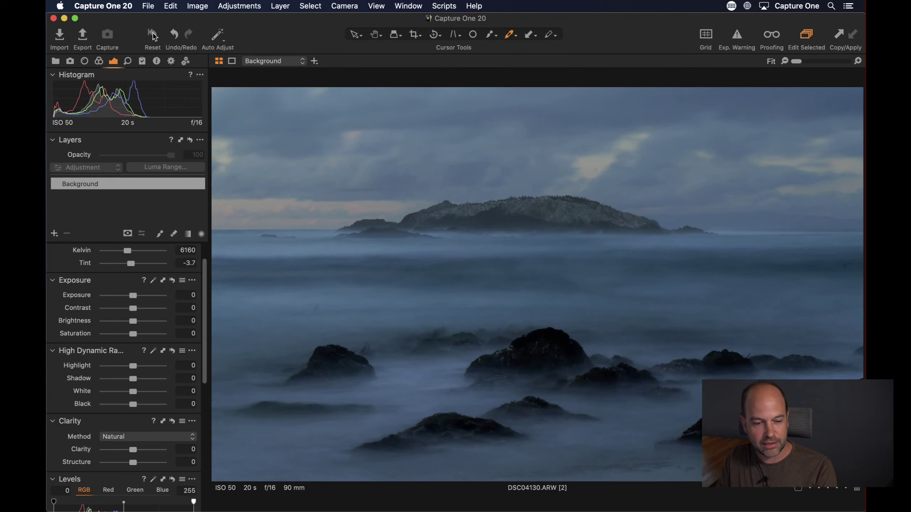
key(super+z)
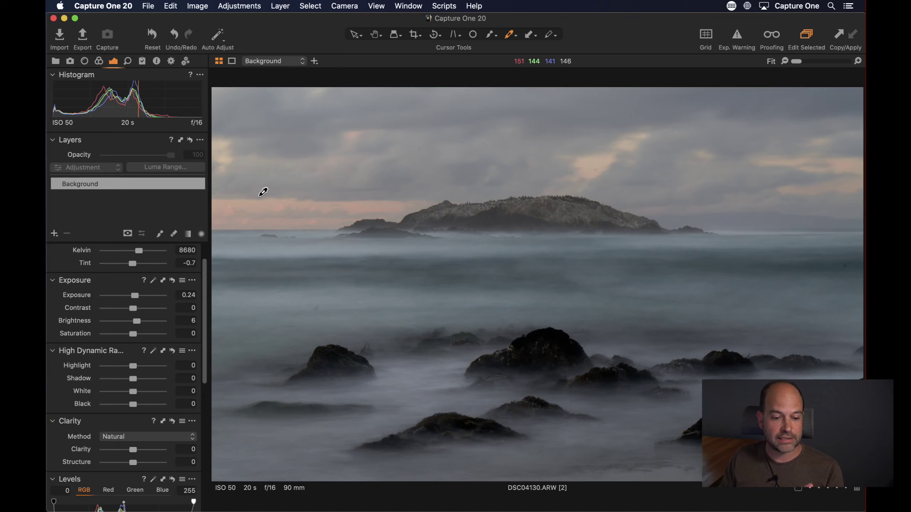
Inspect the foreground rocks up close and set the background layer's Contrast to 17.
key(h)
click(542, 342)
drag(545, 346, 496, 317)
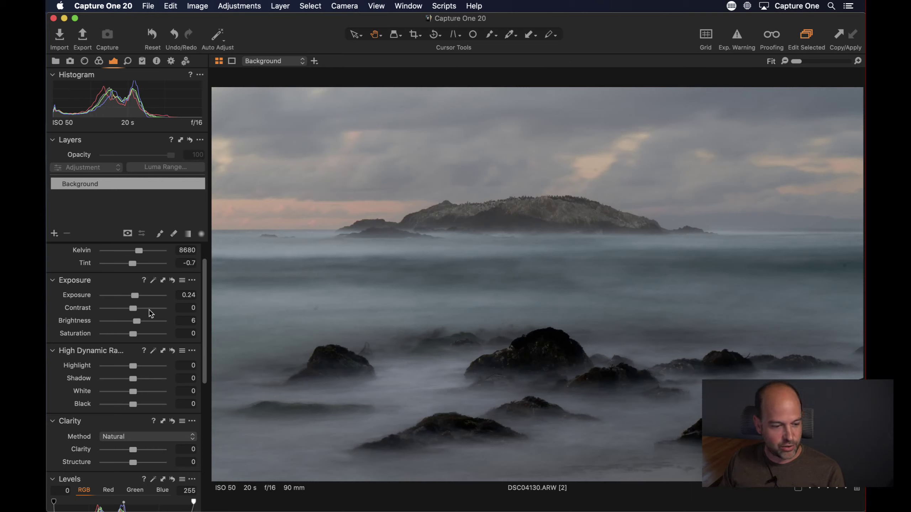
drag(136, 308, 143, 309)
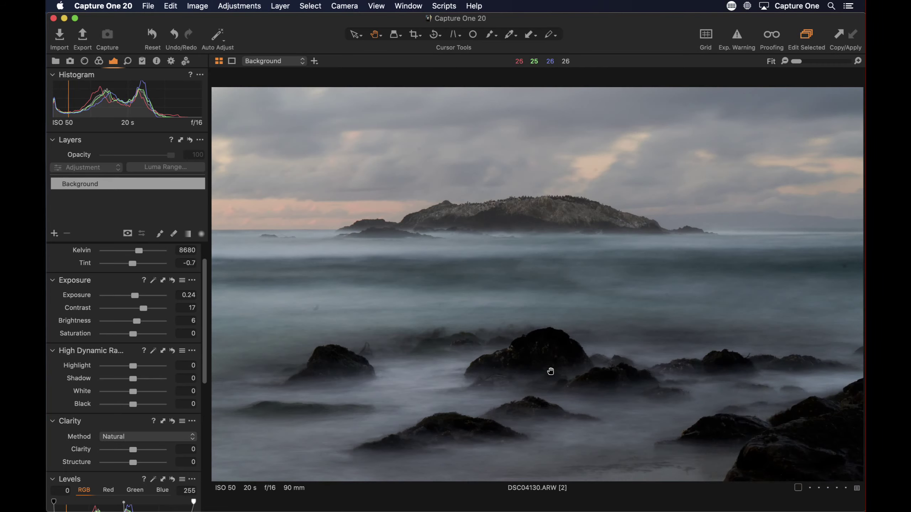
Check the dark foreground rocks at 100%, try High Dynamic Range Shadow values up to 60, and reset Shadow to 0.
click(795, 430)
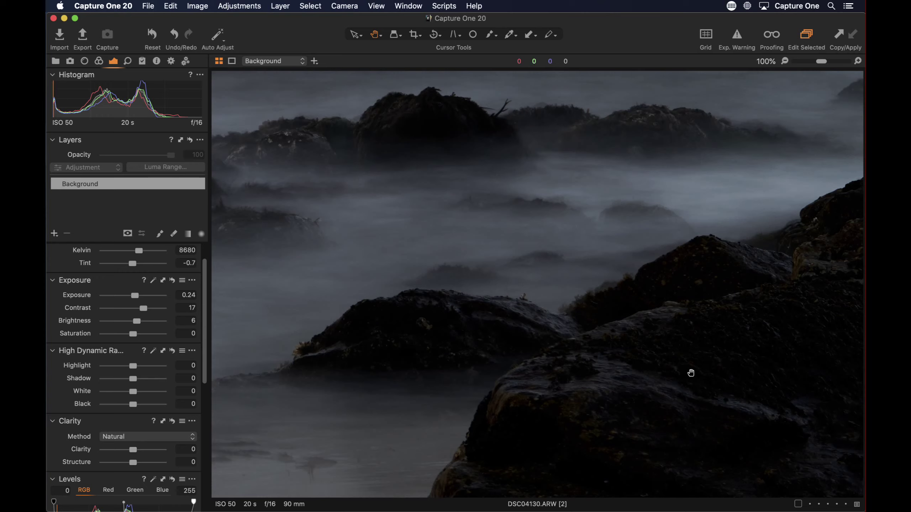
double_click(352, 338)
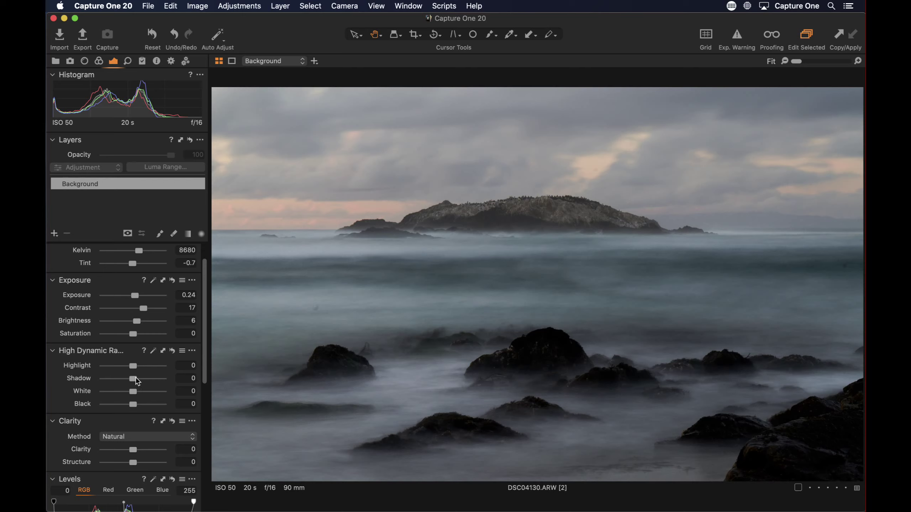
drag(135, 378, 151, 386)
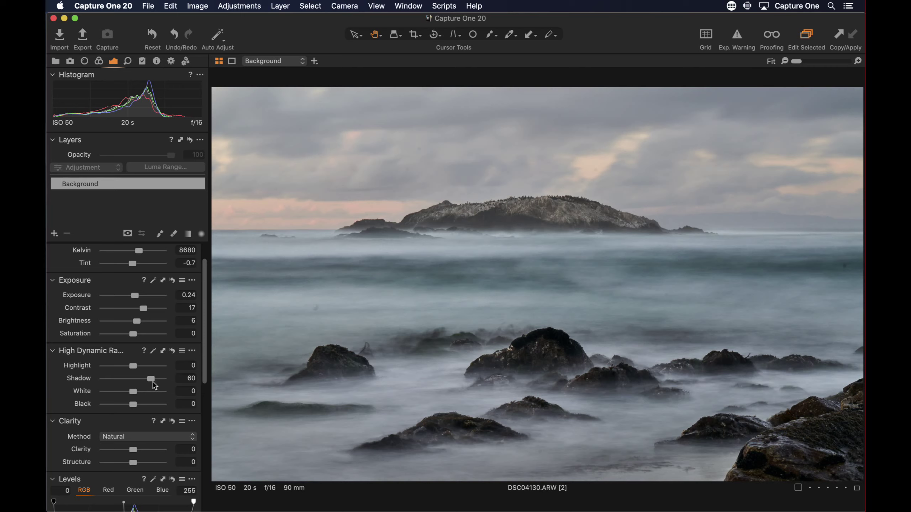
drag(151, 379, 135, 381)
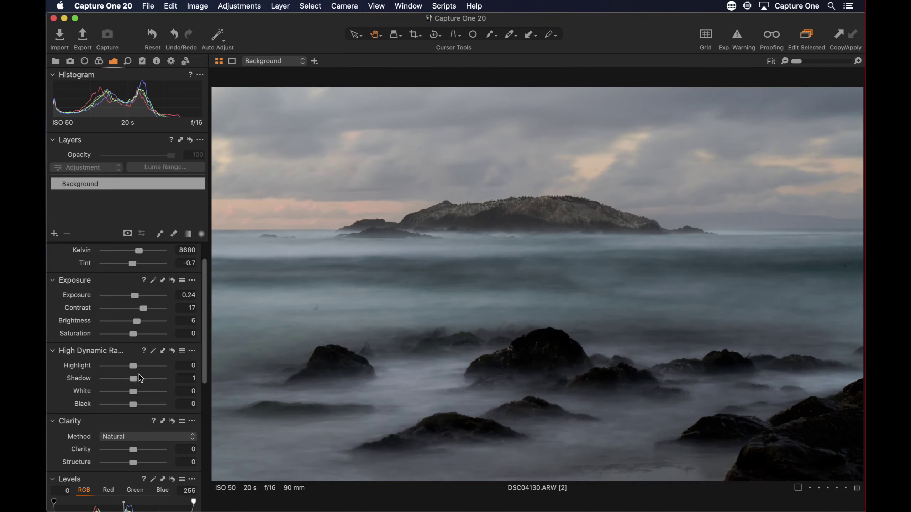
drag(139, 374, 143, 377)
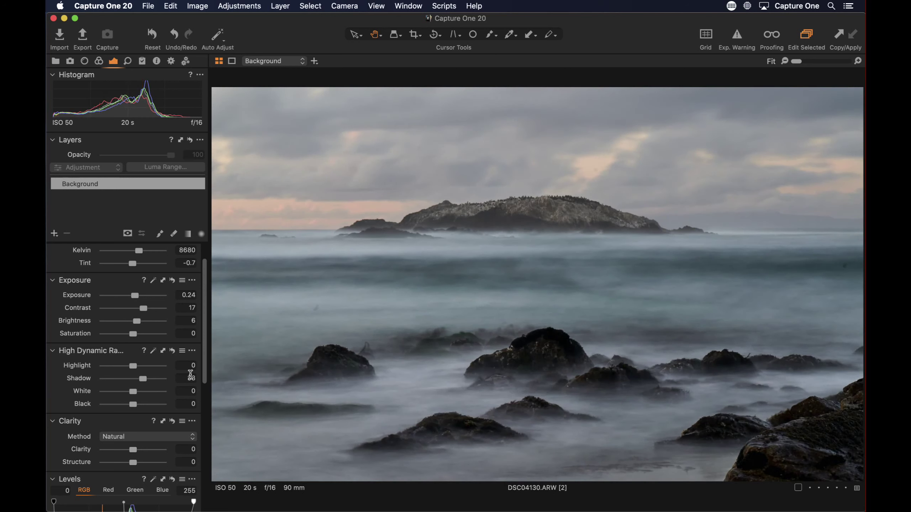
drag(141, 379, 138, 379)
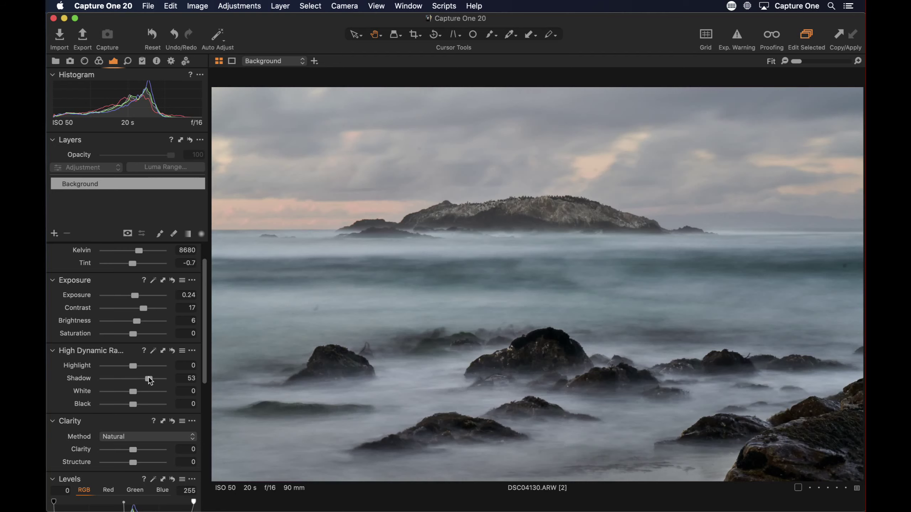
double_click(140, 379)
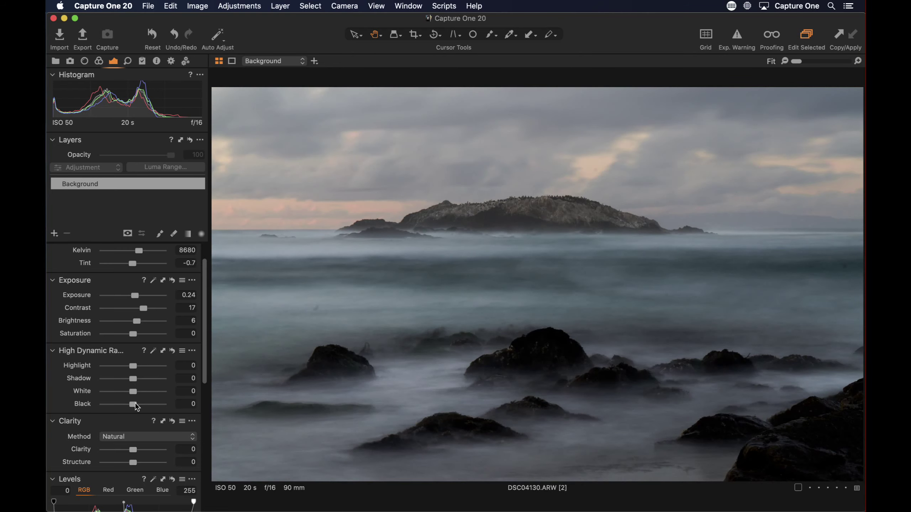
Brighten the dark foreground rocks by setting High Dynamic Range Black to 53 and Shadow to 8.
double_click(785, 436)
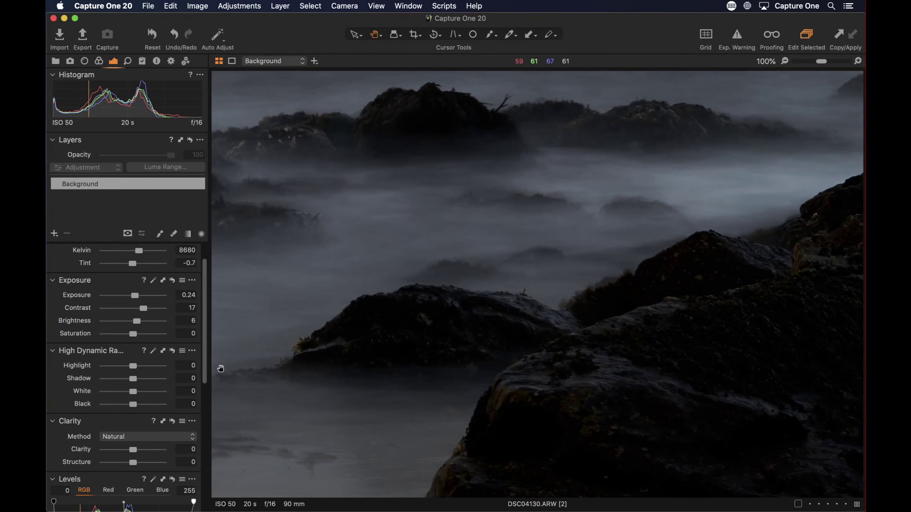
drag(134, 405, 147, 410)
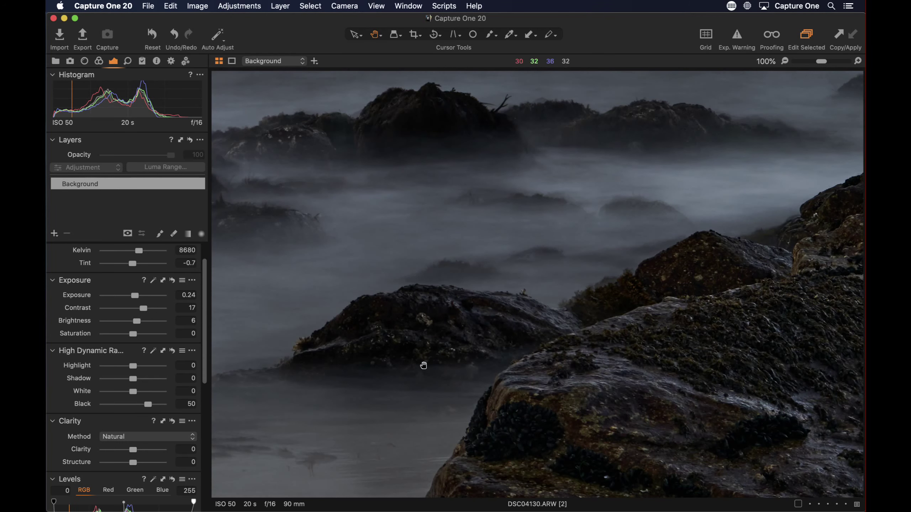
key(super+0)
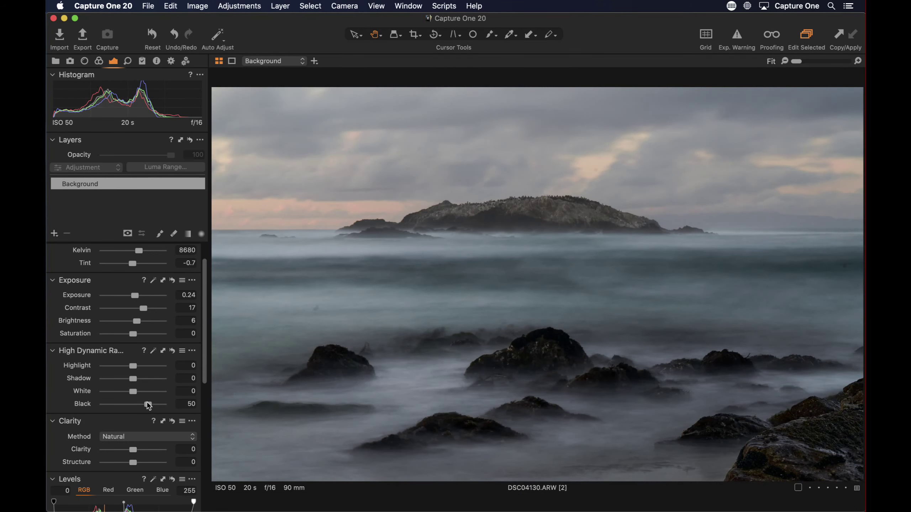
drag(147, 404, 136, 380)
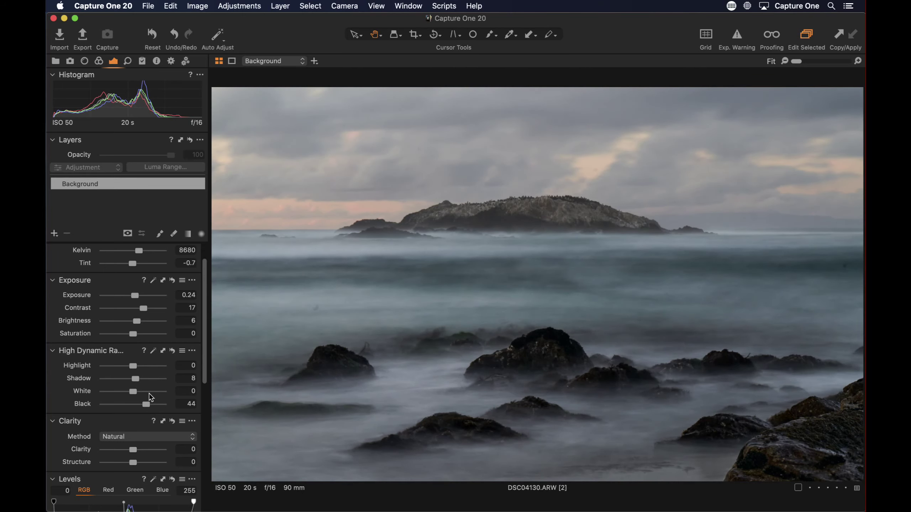
drag(147, 404, 149, 404)
drag(147, 406, 150, 405)
Set the background layer's Contrast to 15.
scroll(128, 337, down, 10)
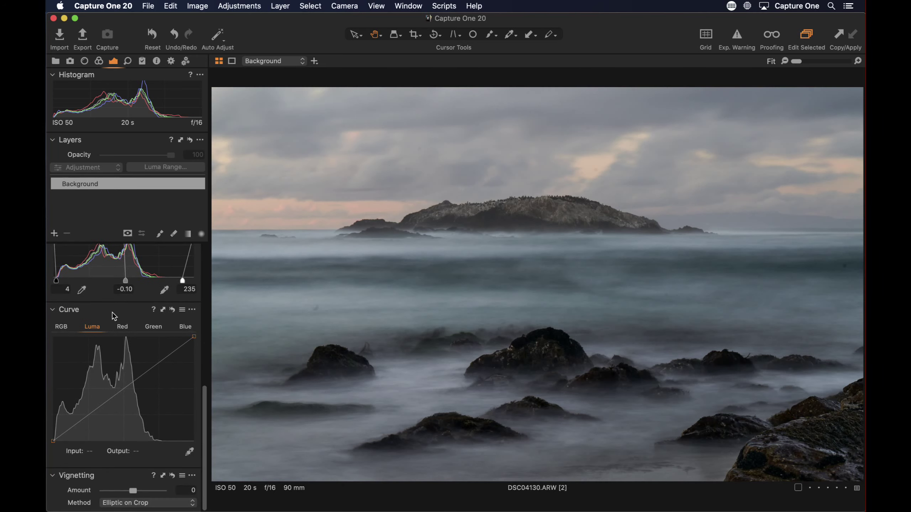
scroll(122, 325, up, 5)
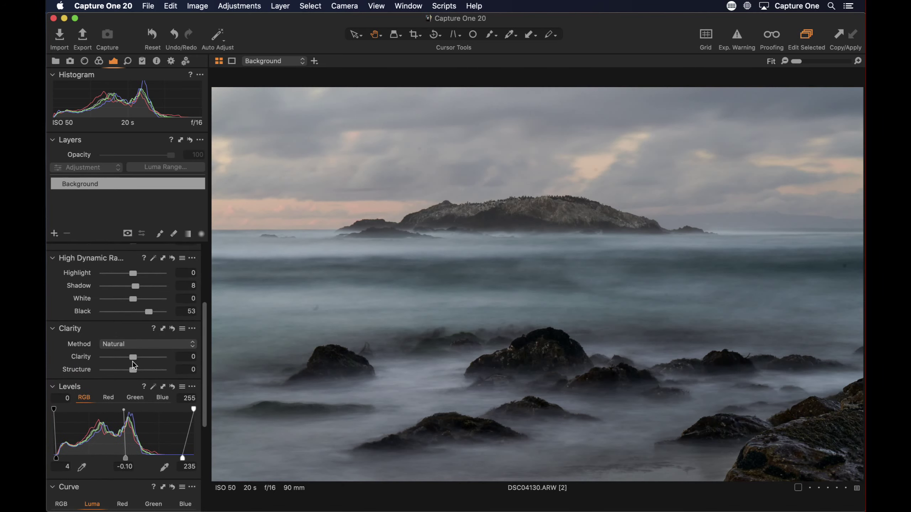
scroll(153, 326, up, 5)
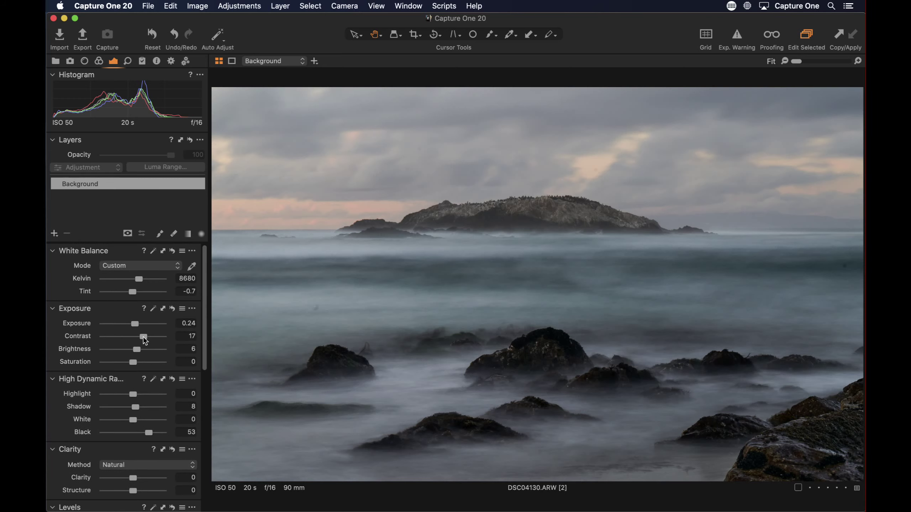
drag(143, 337, 142, 338)
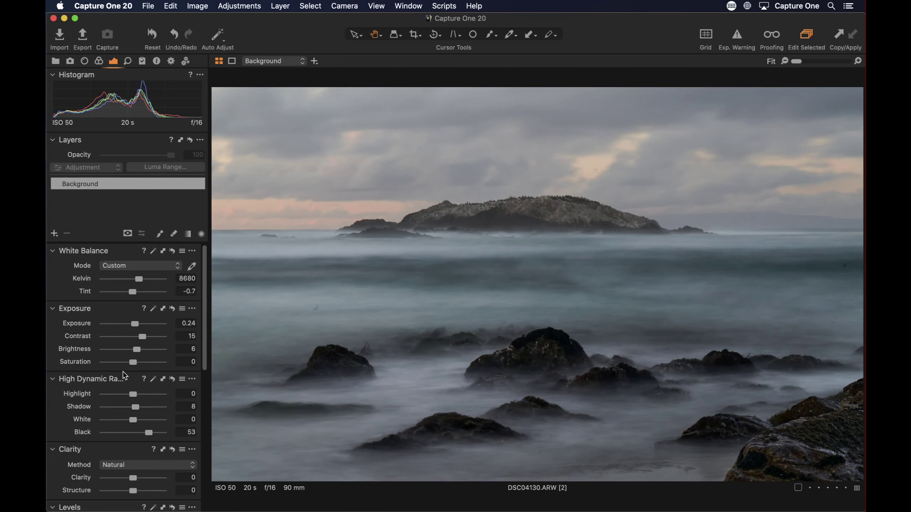
Set the background's Clarity to 40 with the Natural method and the white balance Kelvin to 8397.
scroll(132, 387, down, 7)
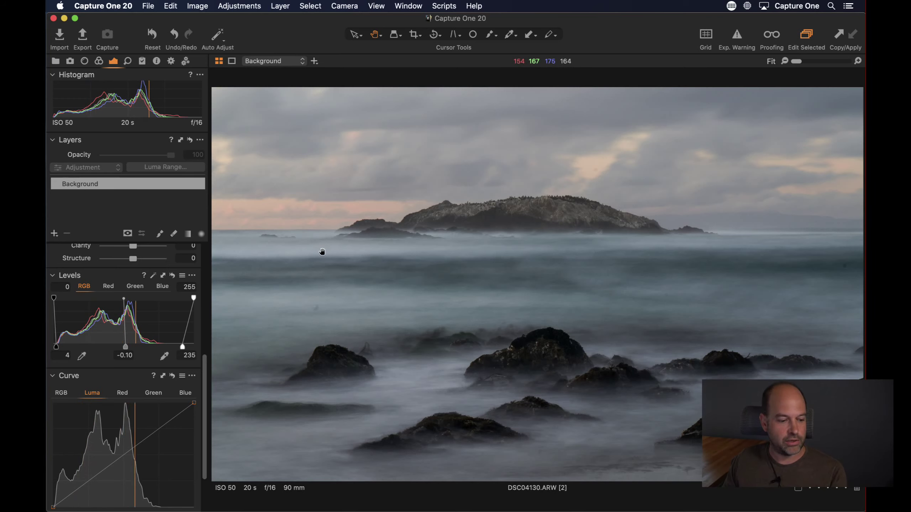
scroll(177, 328, up, 5)
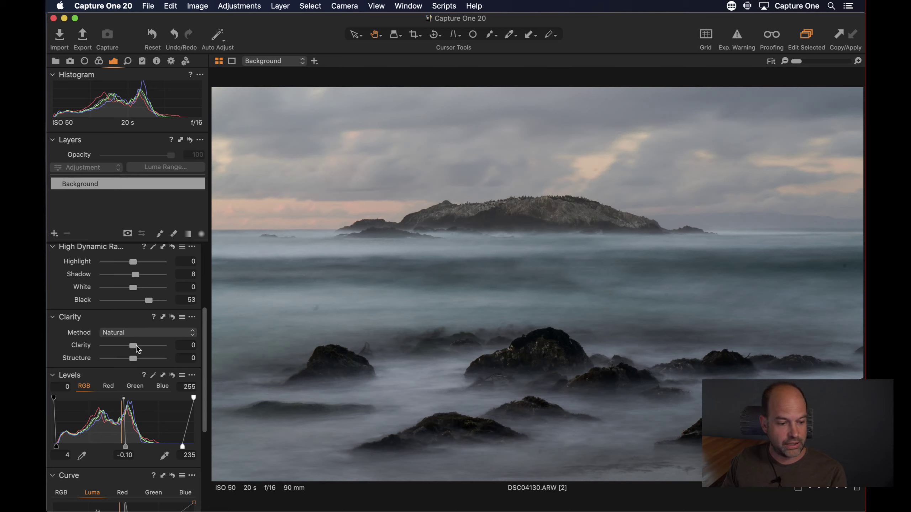
drag(138, 349, 148, 347)
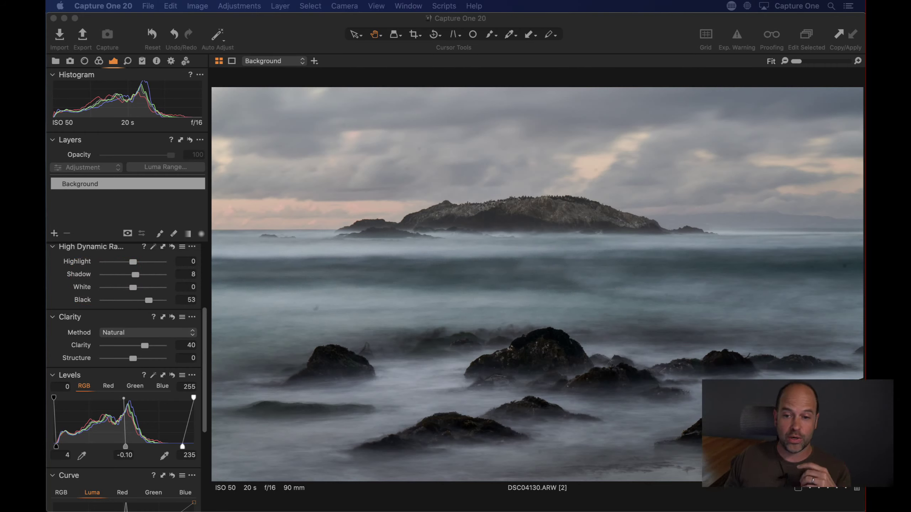
drag(201, 316, 198, 230)
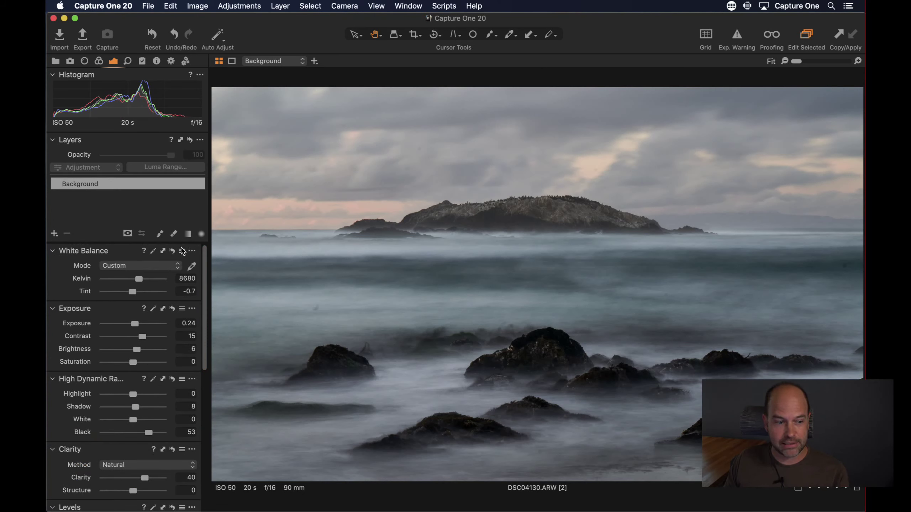
drag(139, 281, 143, 288)
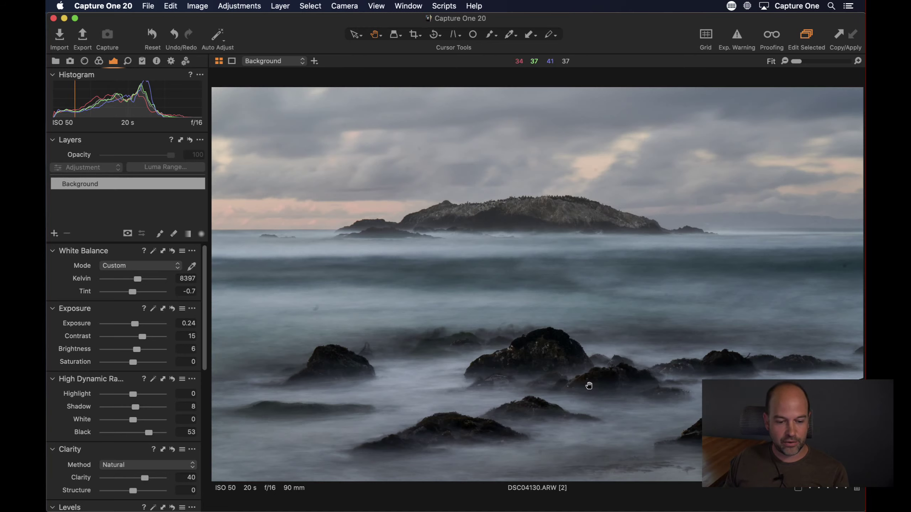
Examine the detail of the distant island and the large foreground rock at 100%.
click(541, 226)
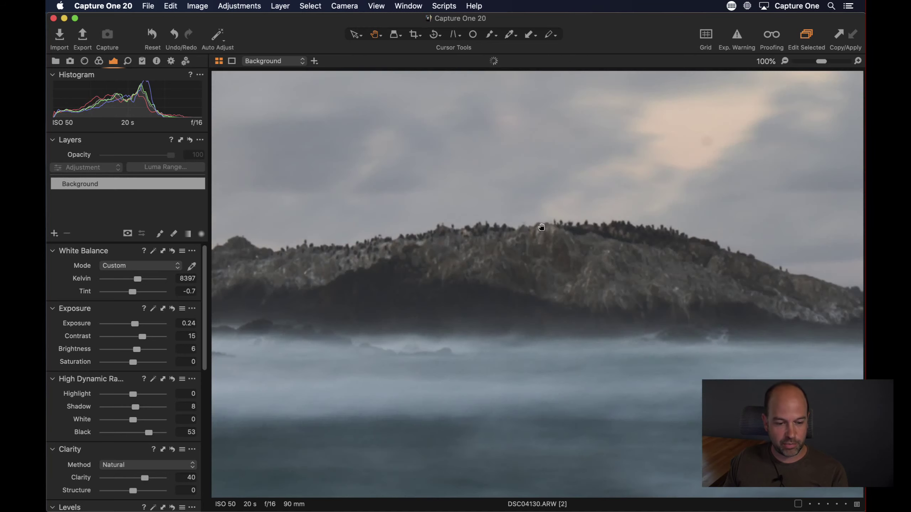
click(610, 264)
click(455, 284)
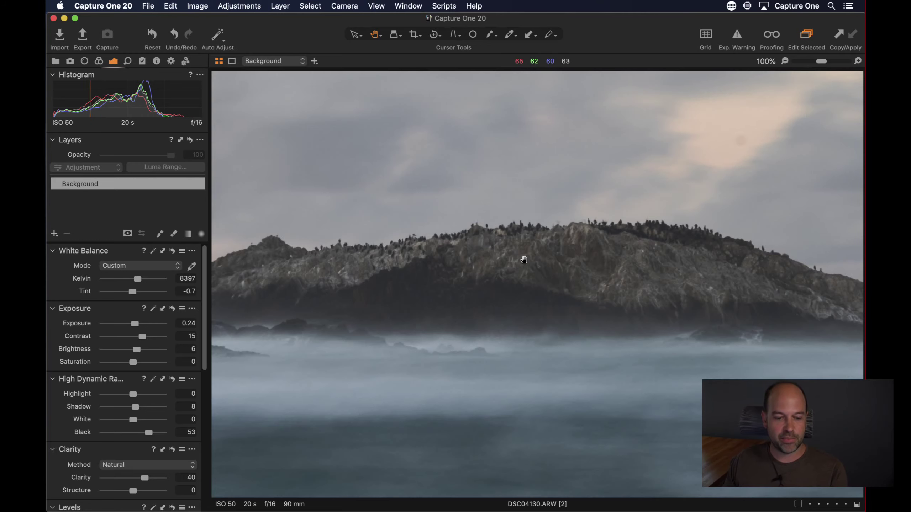
drag(604, 260, 549, 264)
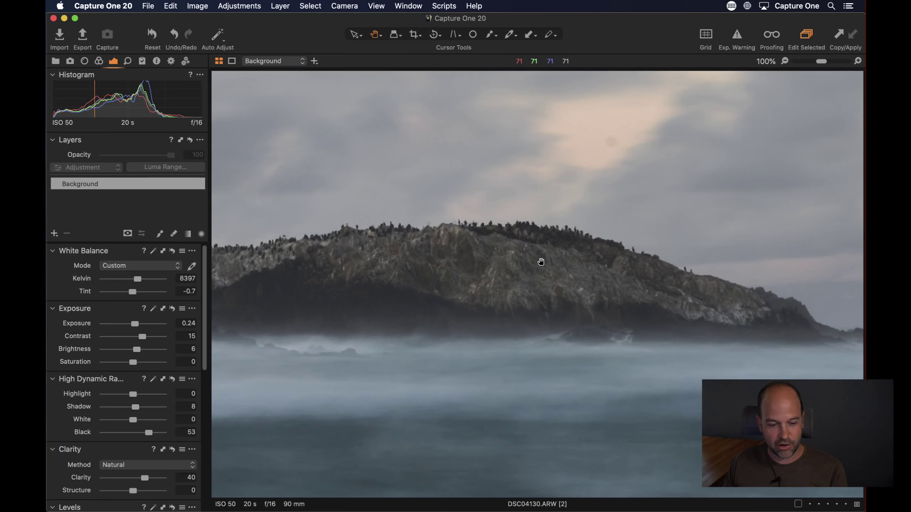
click(527, 288)
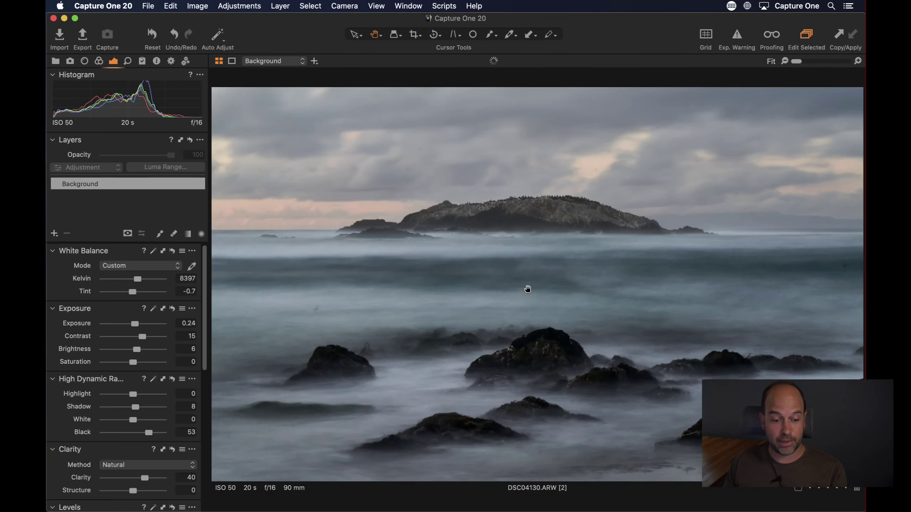
click(546, 357)
drag(537, 291, 556, 311)
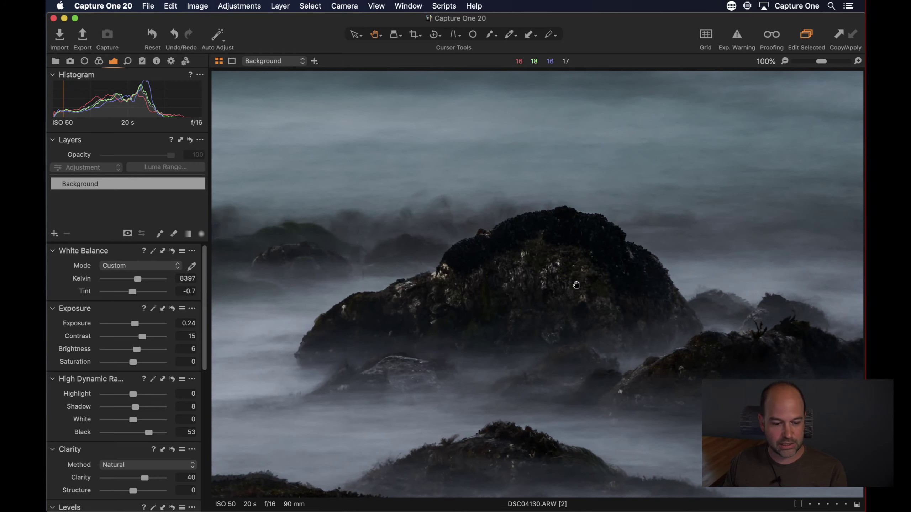
click(497, 295)
click(536, 213)
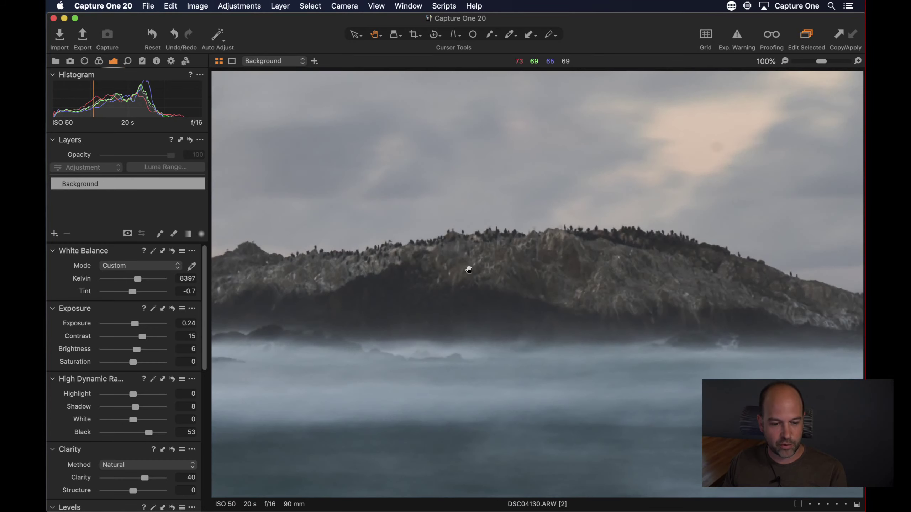
drag(467, 267, 674, 238)
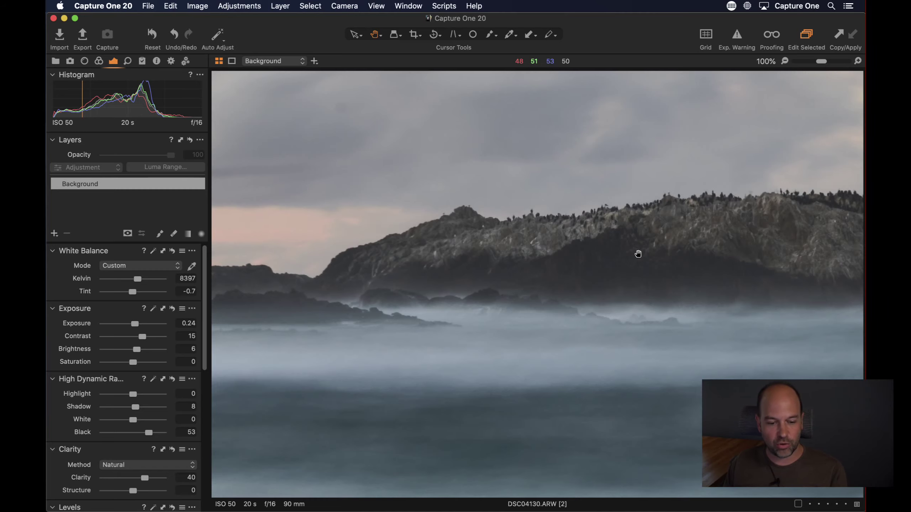
drag(616, 257, 401, 253)
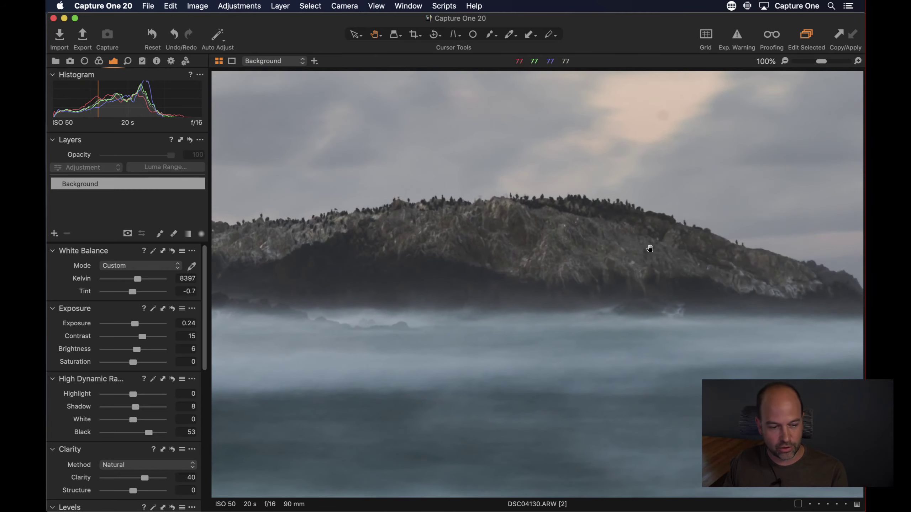
Add a new filled adjustment layer, show its mask to check the coverage, and hide the mask again.
click(55, 235)
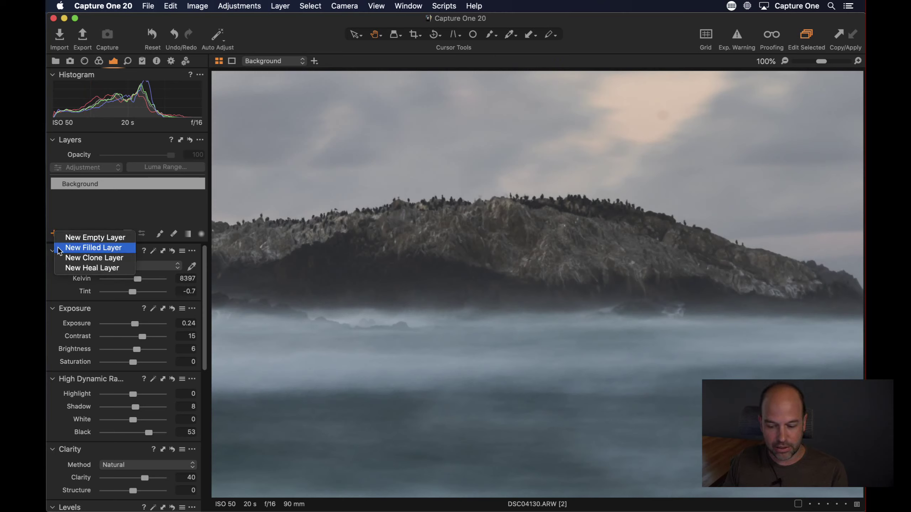
click(59, 248)
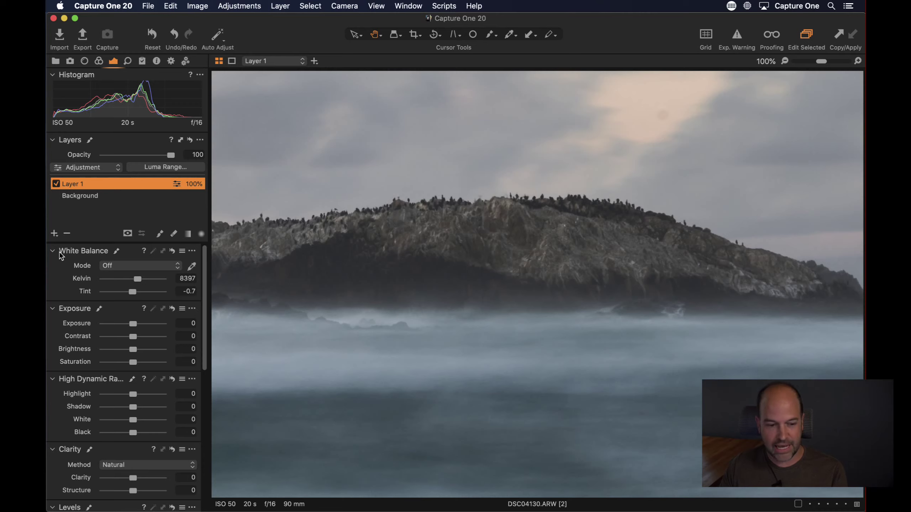
key(m)
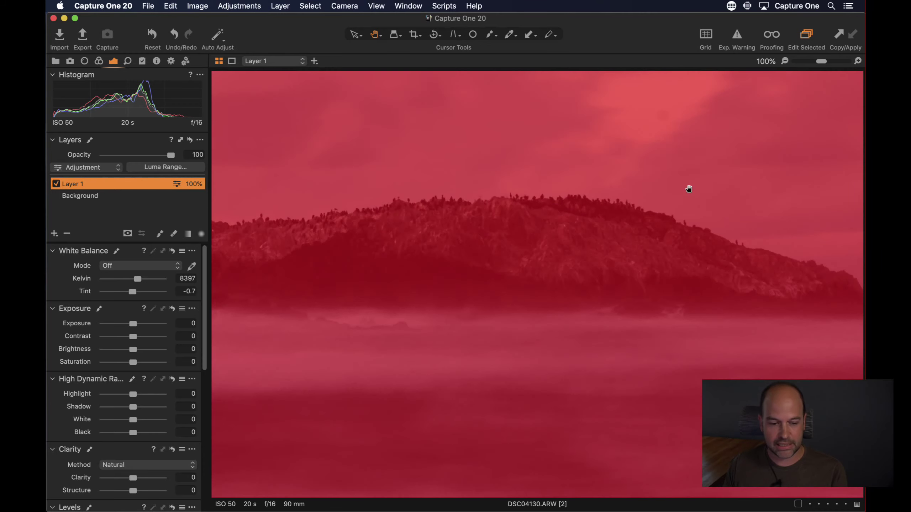
drag(688, 189, 545, 233)
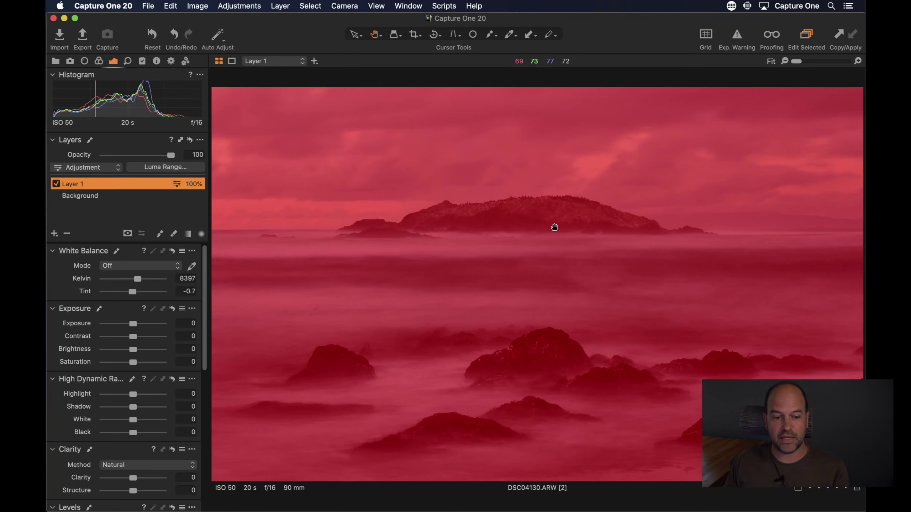
click(524, 217)
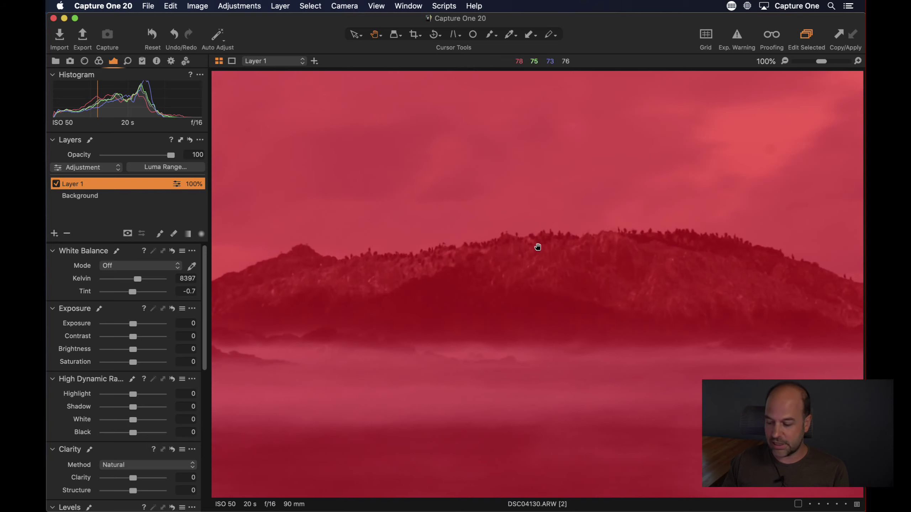
key(m)
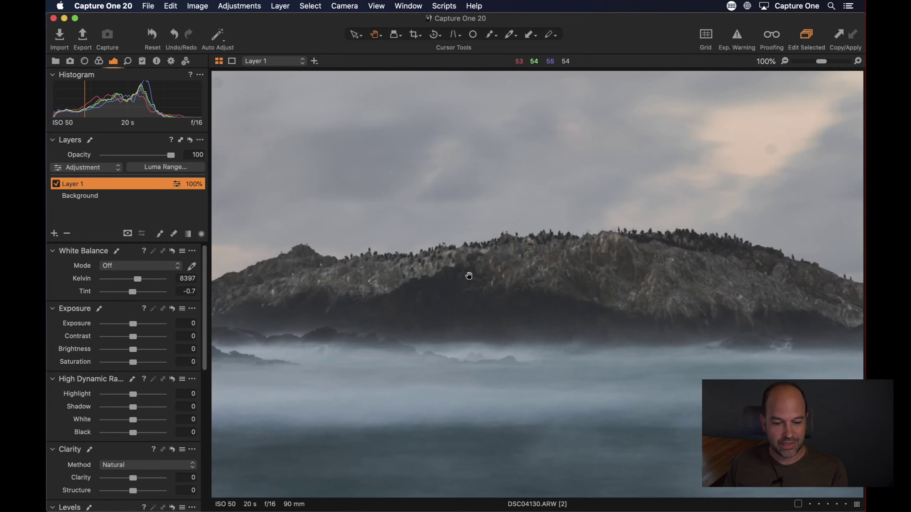
Set the new layer's Contrast to 12 and Clarity to 51, judging the effect on the island.
drag(468, 275, 424, 260)
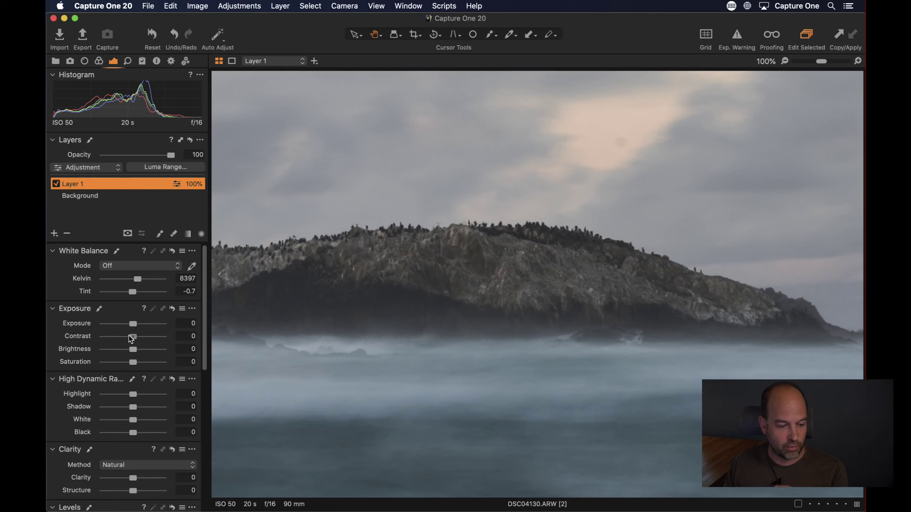
drag(129, 336, 137, 336)
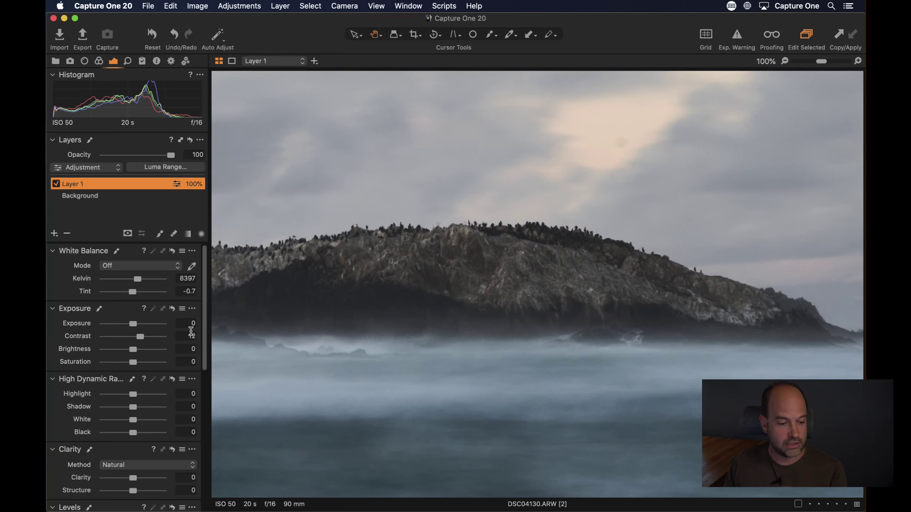
drag(209, 335, 212, 327)
scroll(208, 341, down, 3)
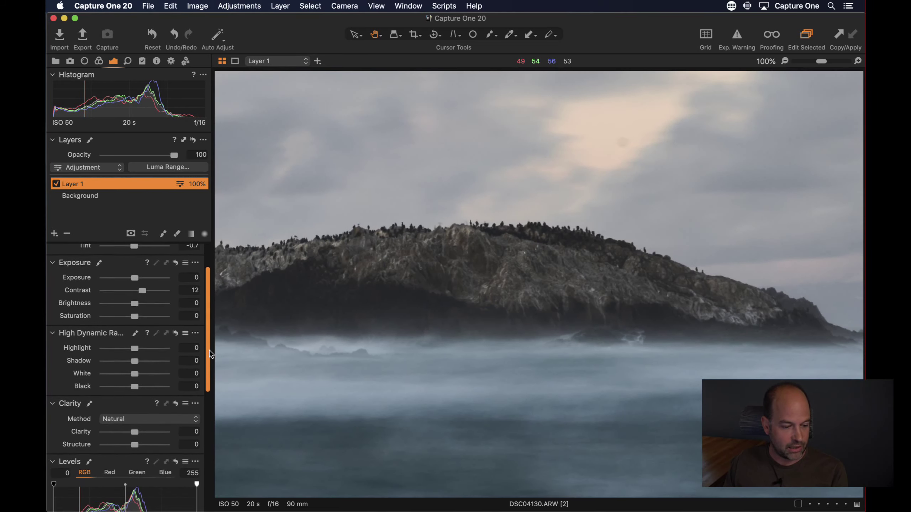
drag(135, 430, 157, 431)
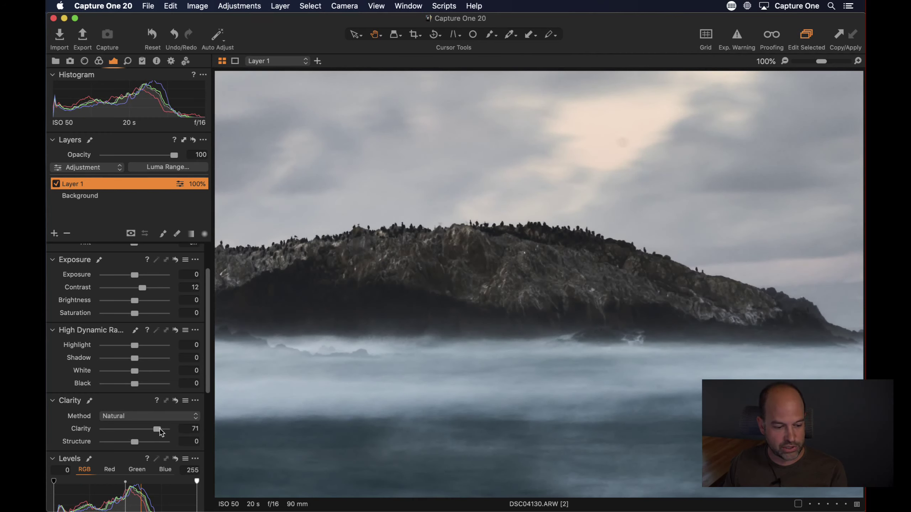
drag(156, 431, 146, 434)
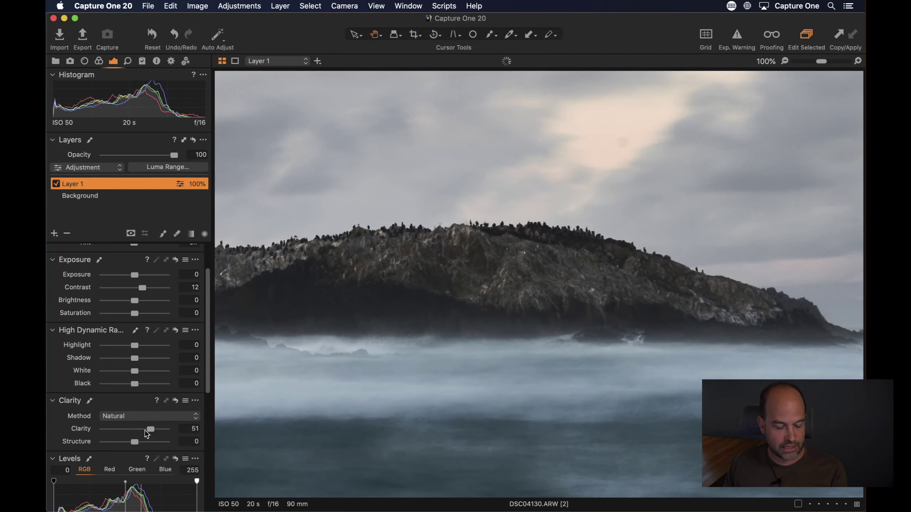
Set the filled layer's High Dynamic Range Black to 40 and Structure to 29, and check the island's detail.
drag(136, 385, 139, 362)
scroll(136, 382, down, 5)
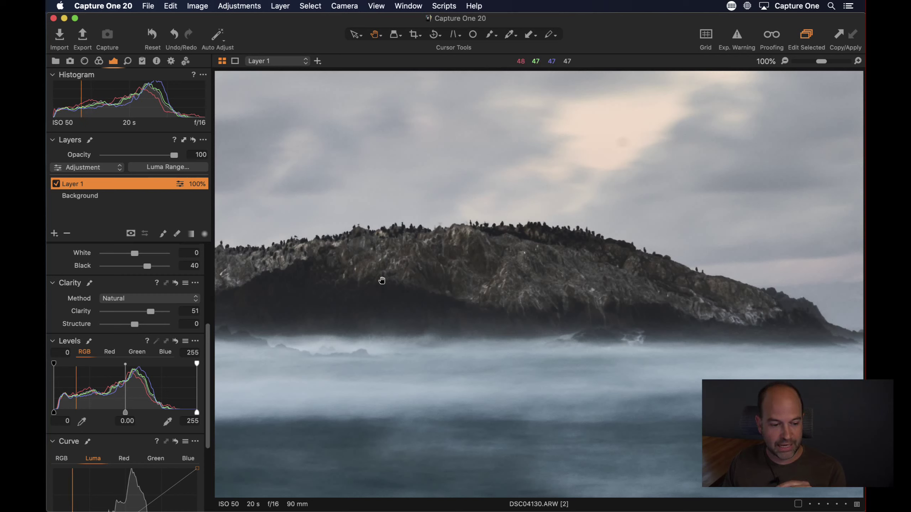
drag(136, 329, 154, 326)
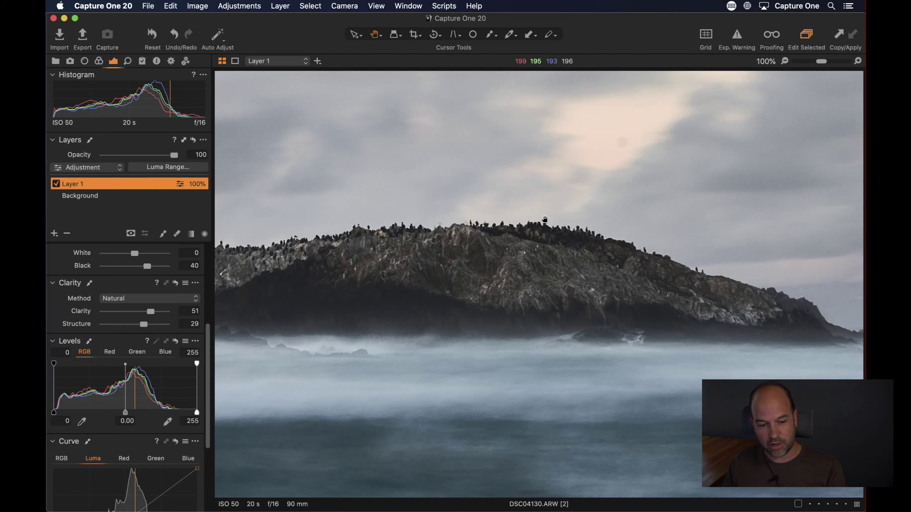
scroll(492, 248, left, 10)
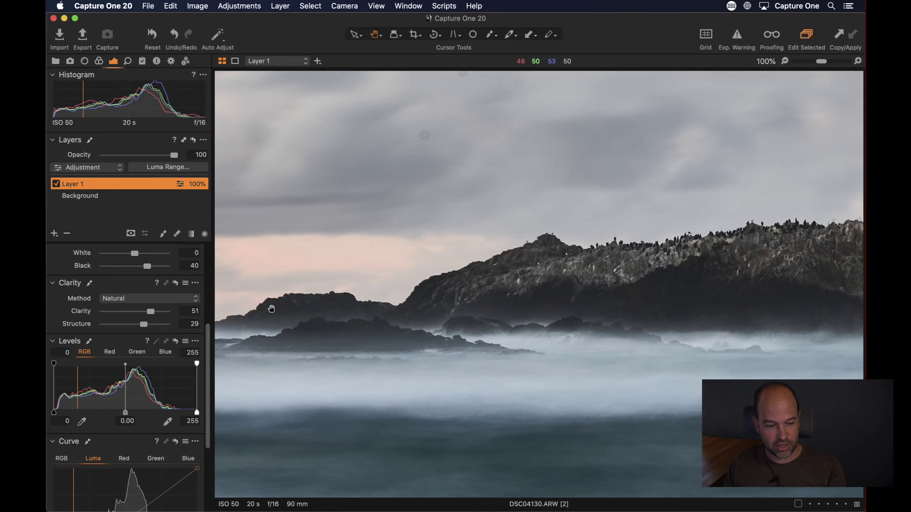
Inspect the whole island at 100% and compare it with the filled layer disabled and enabled.
scroll(355, 303, left, 5)
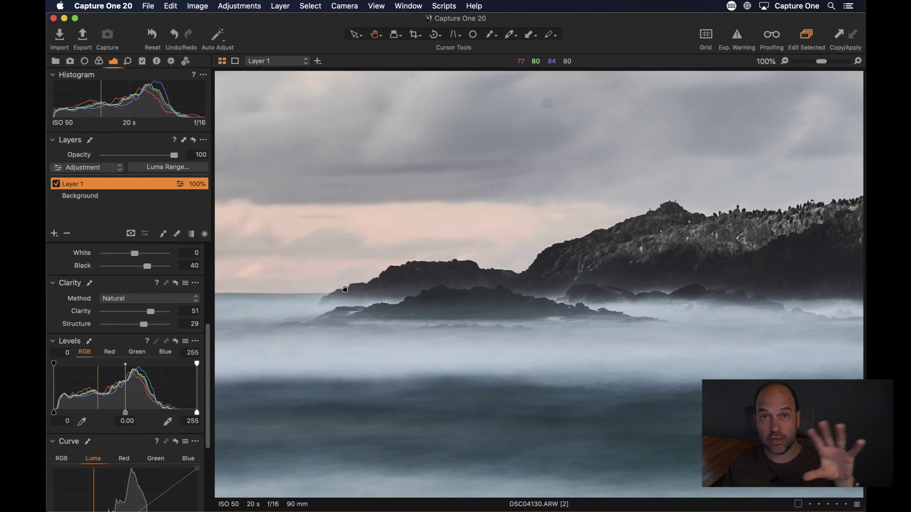
scroll(523, 270, right, 10)
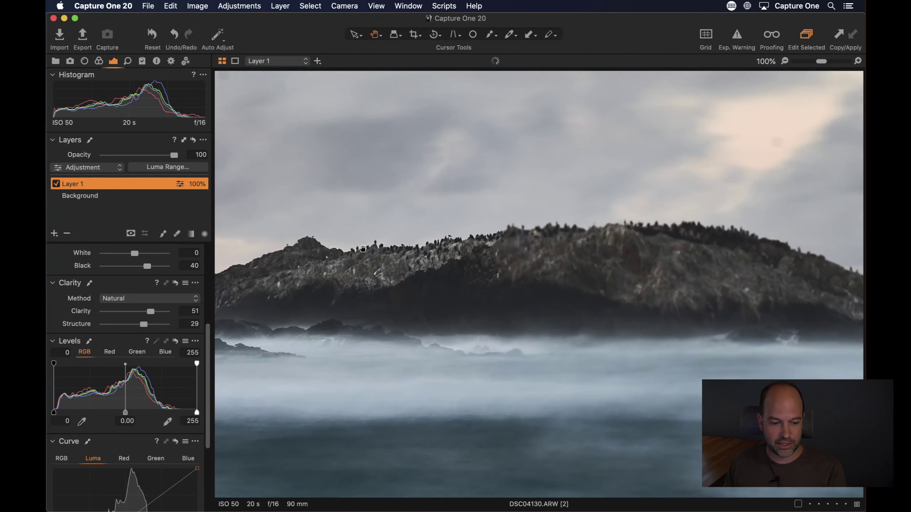
drag(641, 248, 467, 214)
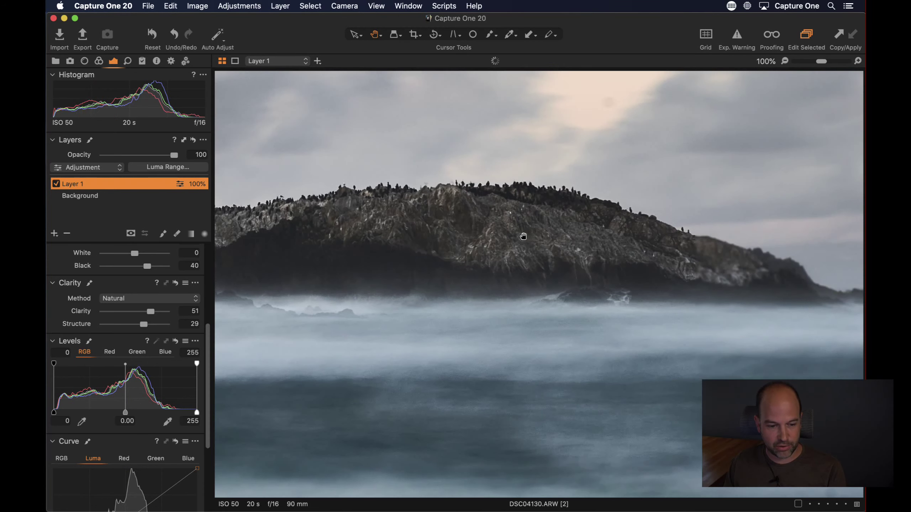
click(56, 185)
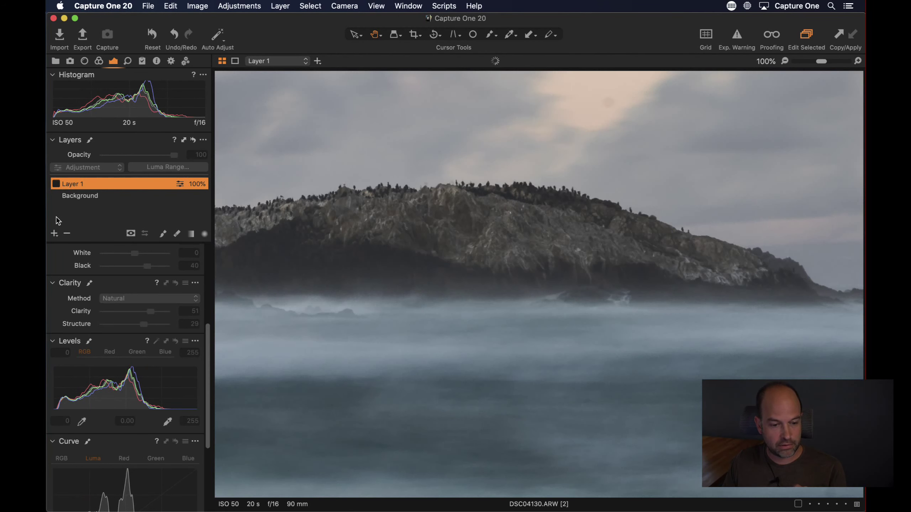
click(56, 184)
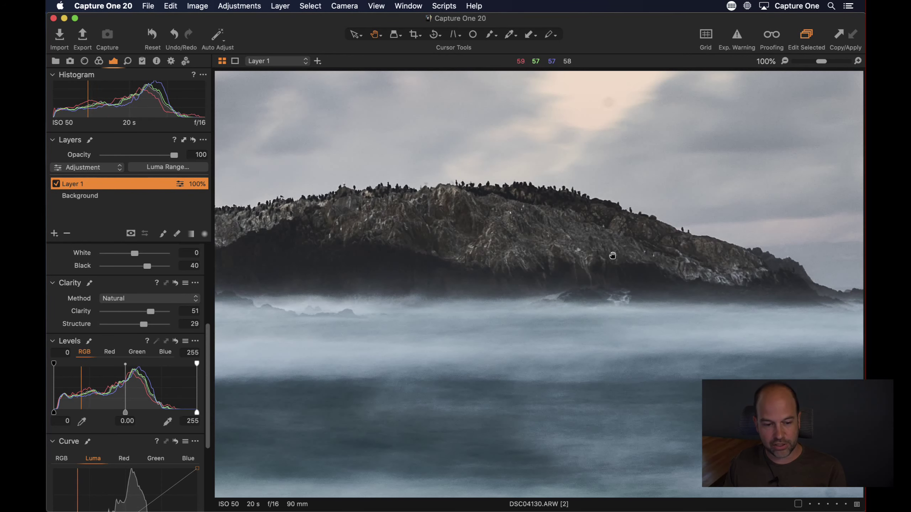
click(608, 254)
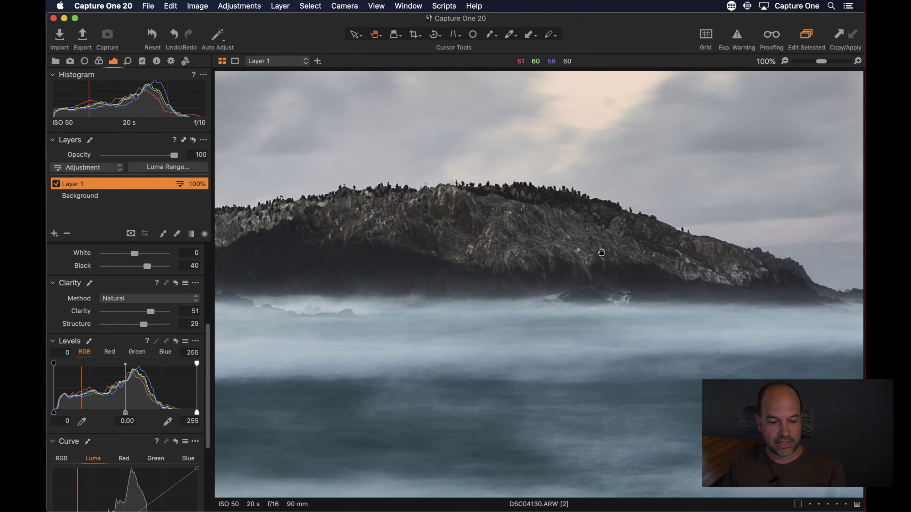
Compare the full photo with the filled layer off and on, and re-enable the layer while viewing the island at 100%.
click(56, 184)
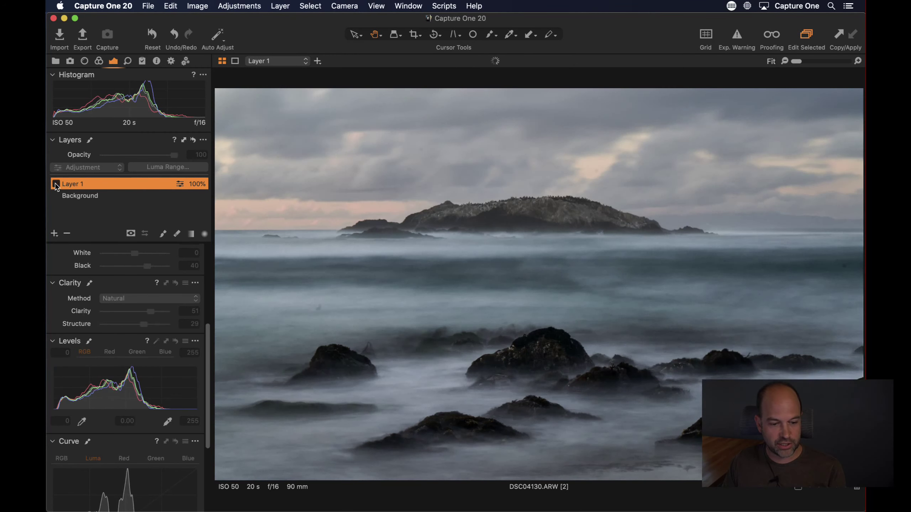
click(56, 184)
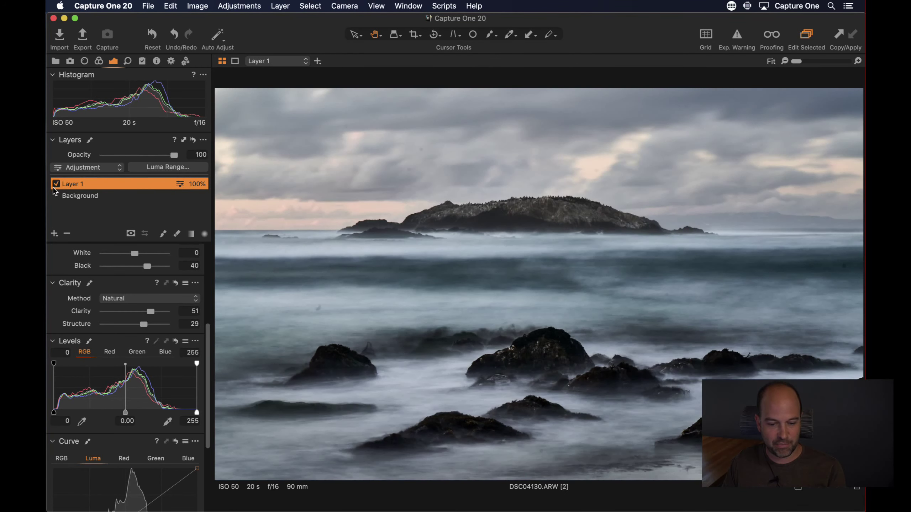
click(53, 187)
click(52, 187)
click(56, 185)
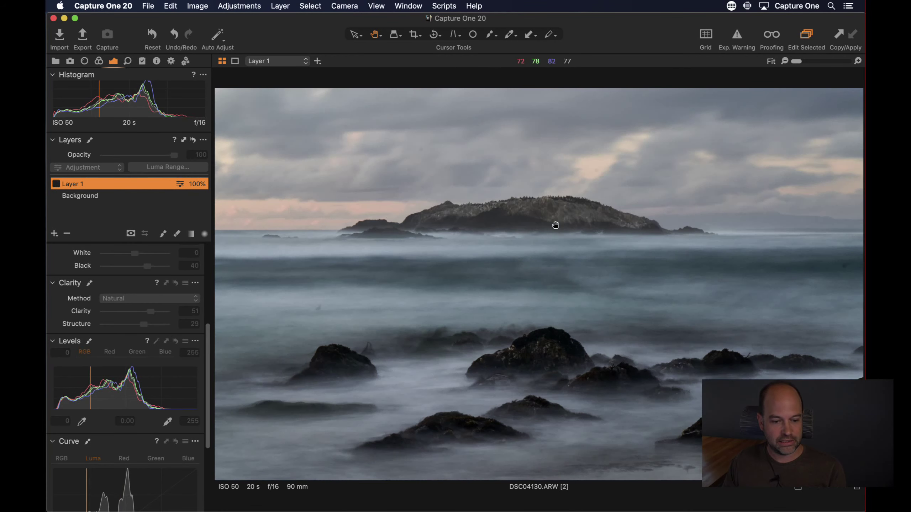
click(551, 215)
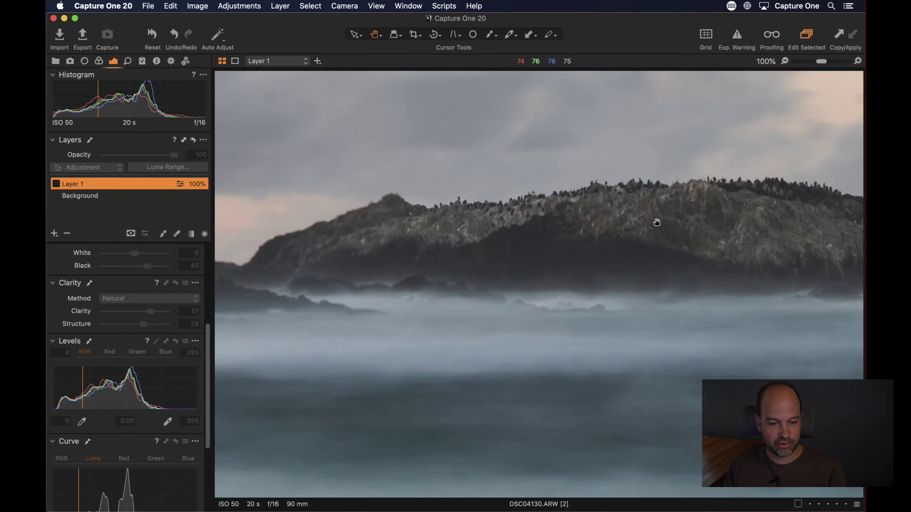
drag(655, 222, 482, 230)
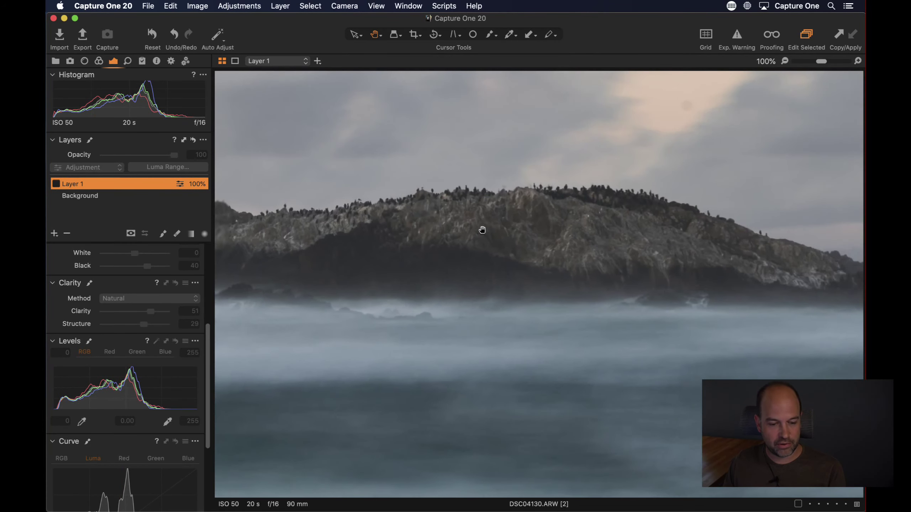
click(55, 183)
Rename the filled layer as Bird Rock and clear its mask.
double_click(71, 184)
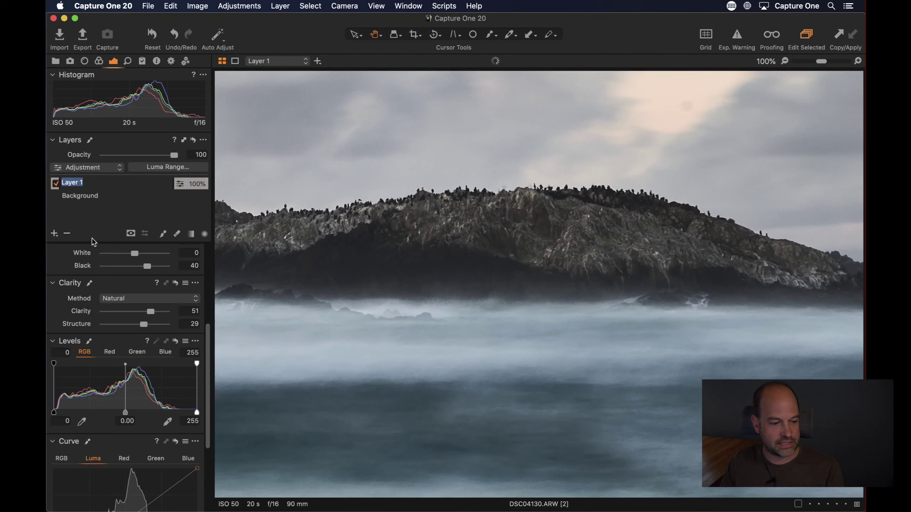
text(Bird R)
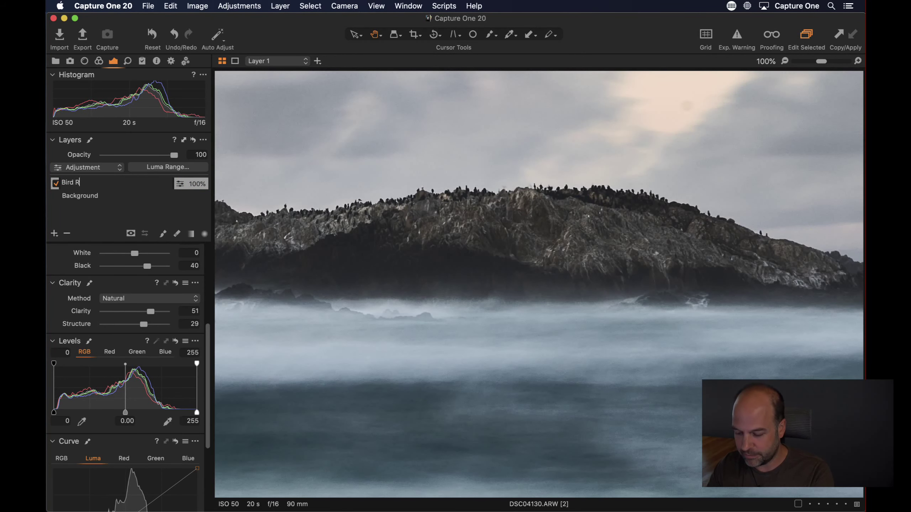
text(ock)
key(Return)
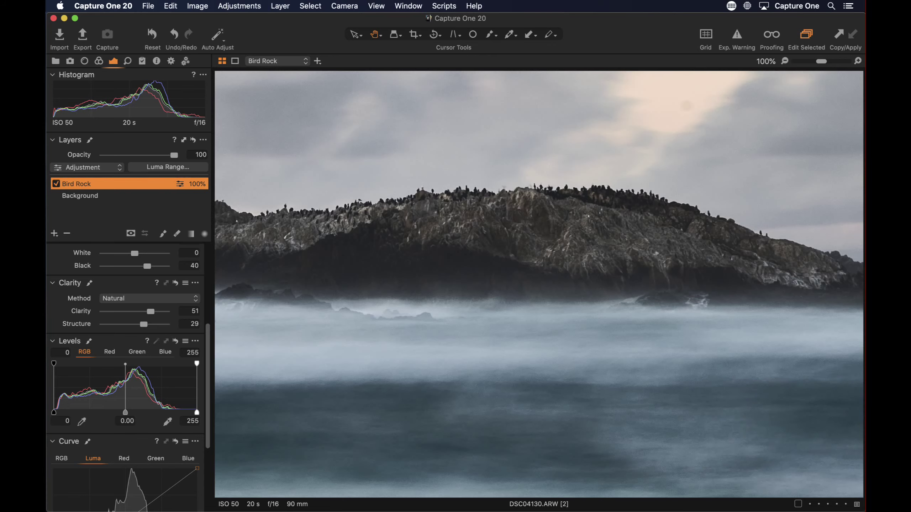
right_click(87, 185)
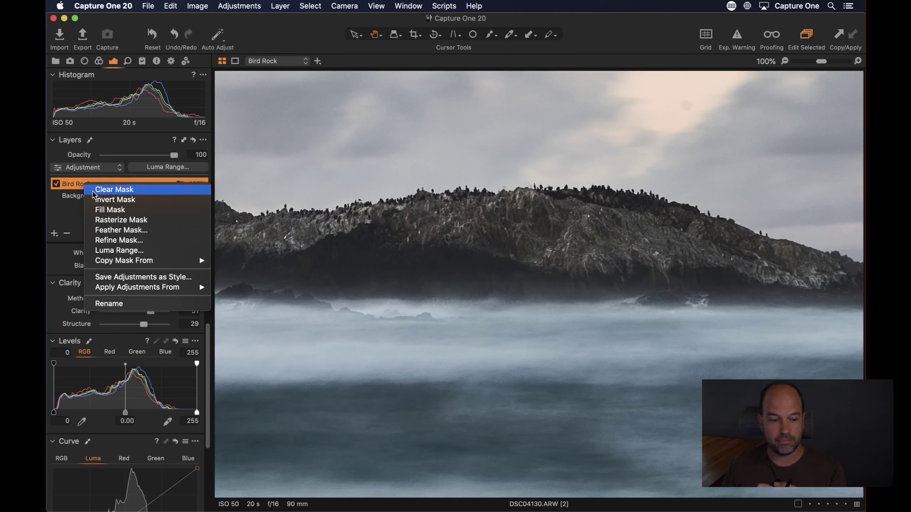
click(93, 193)
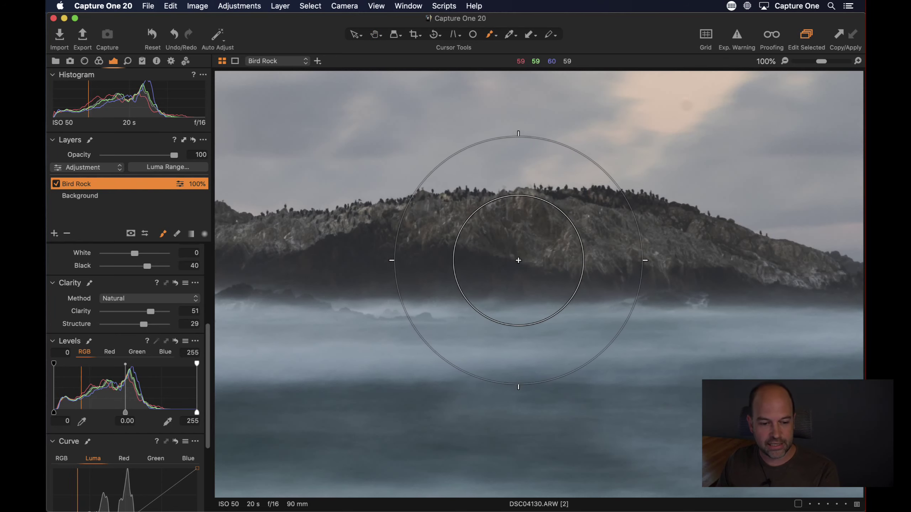
Reduce the mask brush size and paint the first Bird Rock mask strokes on the island's central rock face.
right_click(520, 276)
drag(517, 262, 501, 274)
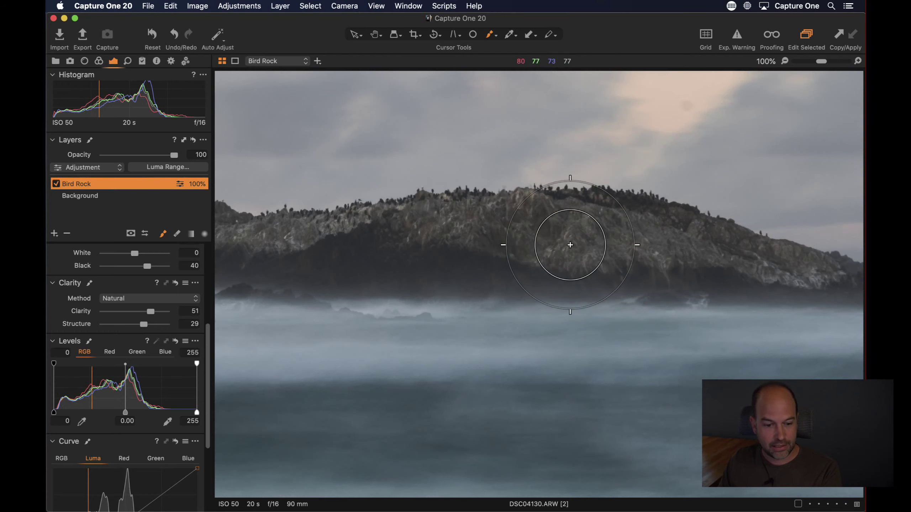
right_click(572, 257)
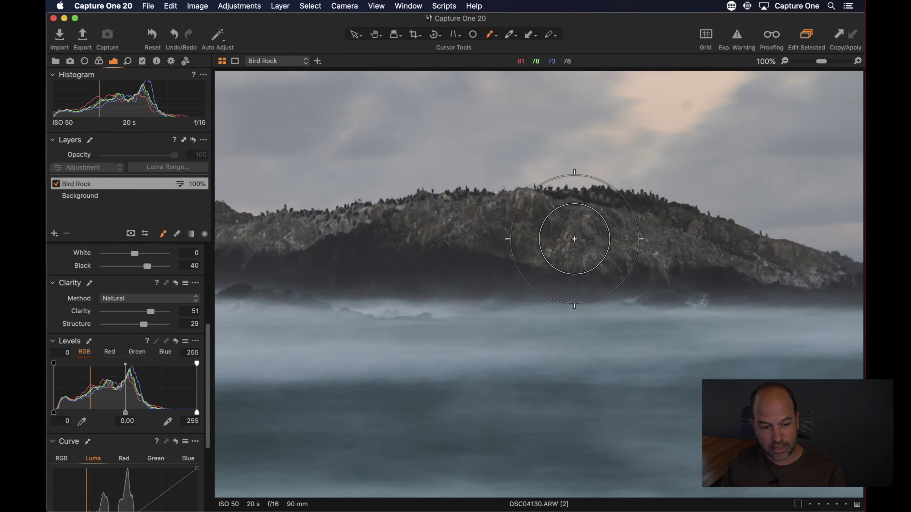
mouse_move(574, 239)
mouse_down()
mouse_move(316, 238)
mouse_move(572, 235)
mouse_up()
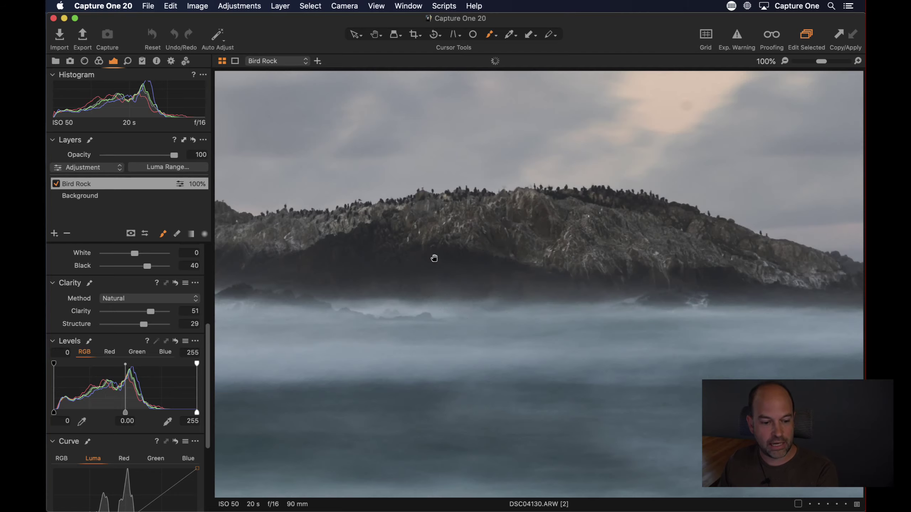
Paint the Bird Rock mask over the remaining parts of the island, along its shadowed base and both ends.
drag(434, 258, 701, 244)
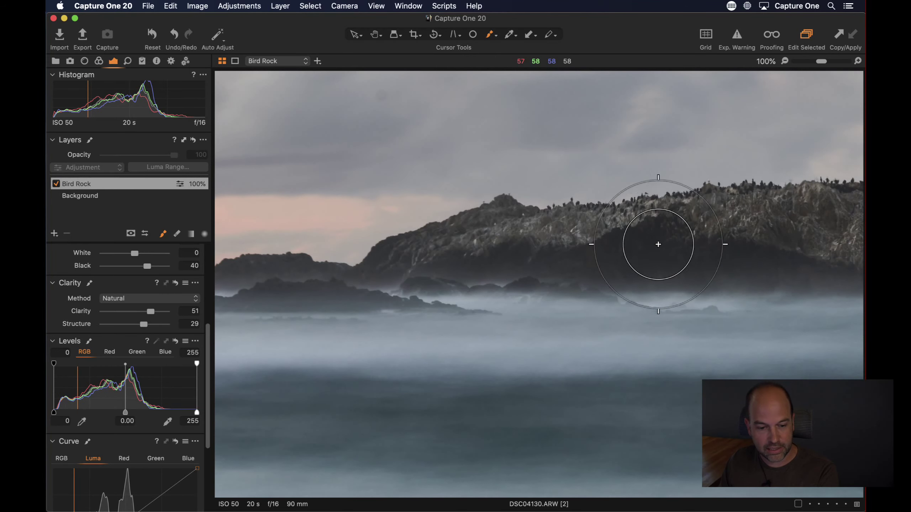
mouse_move(657, 244)
mouse_down()
mouse_move(520, 250)
mouse_move(432, 270)
mouse_move(359, 305)
mouse_move(275, 300)
mouse_move(477, 256)
mouse_move(767, 241)
mouse_move(443, 255)
mouse_up()
key(space)
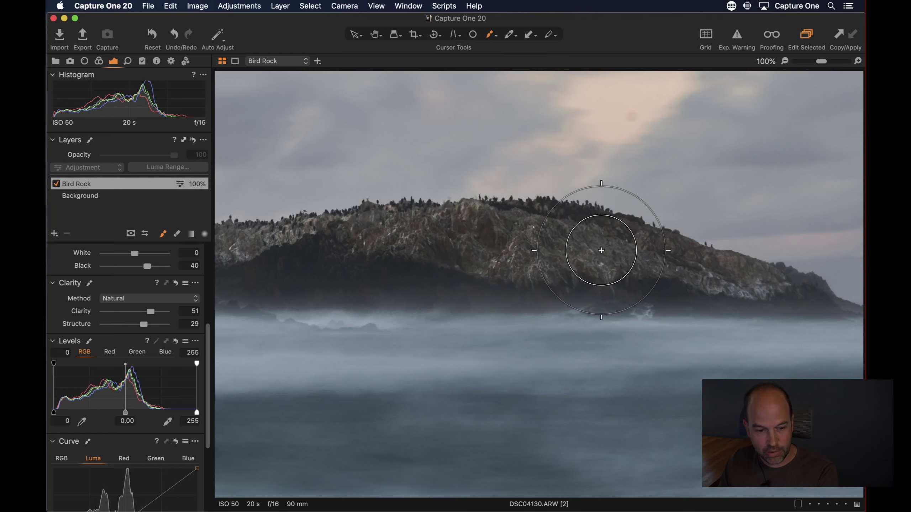
mouse_move(695, 283)
mouse_down()
mouse_move(789, 315)
mouse_move(545, 264)
mouse_move(411, 260)
mouse_move(452, 281)
mouse_move(693, 260)
mouse_up()
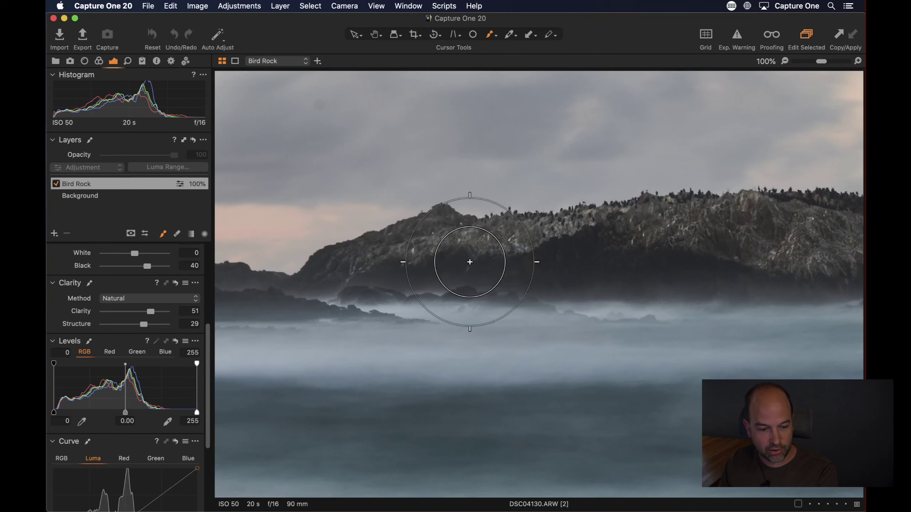
drag(637, 271, 396, 285)
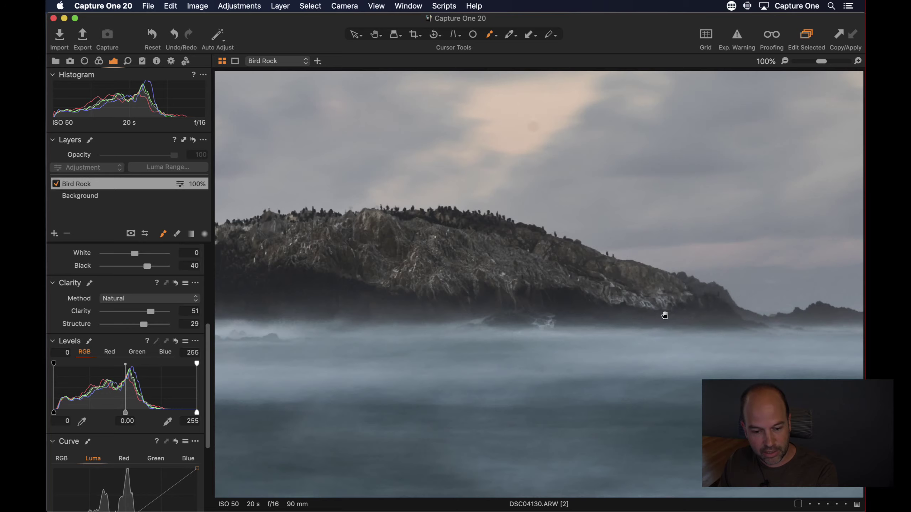
mouse_move(663, 315)
mouse_down()
mouse_move(374, 280)
mouse_move(578, 266)
mouse_move(620, 240)
mouse_up()
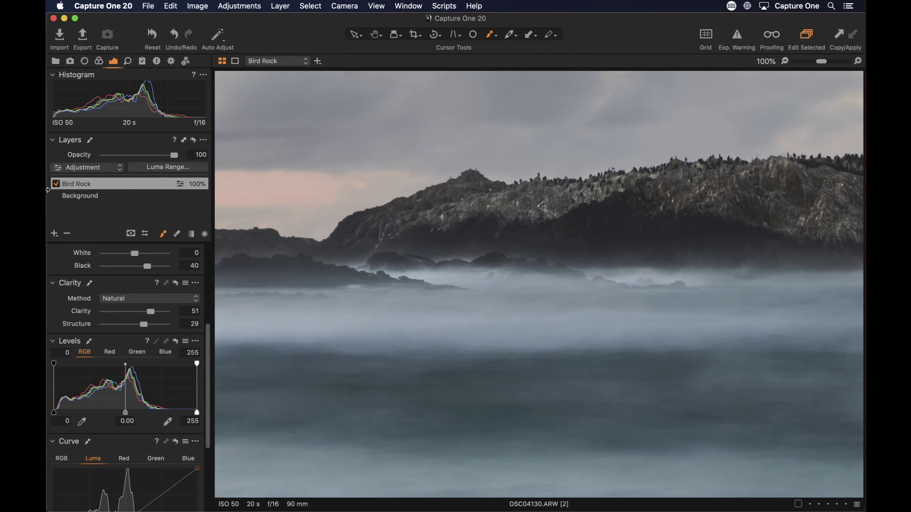
Check the painted island at 100% by toggling the Bird Rock layer and sweeping its opacity to 0 and back to 100.
click(56, 184)
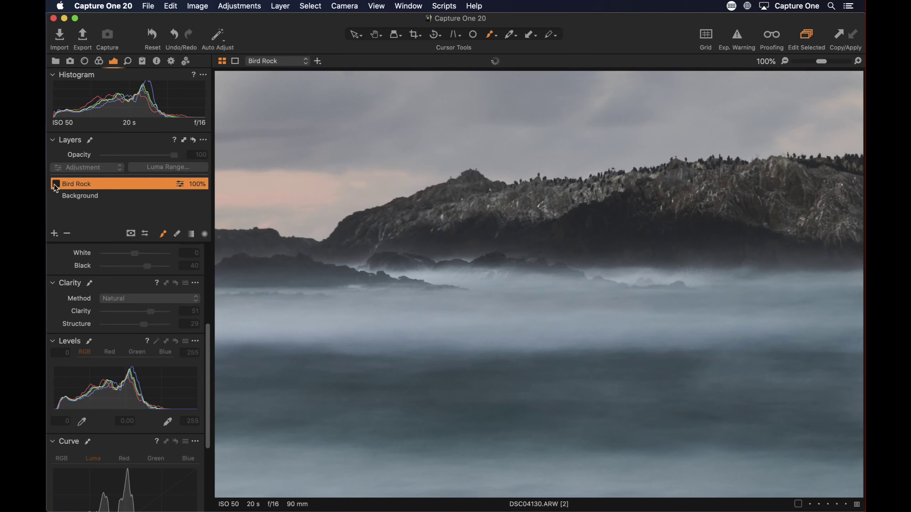
drag(701, 224, 274, 248)
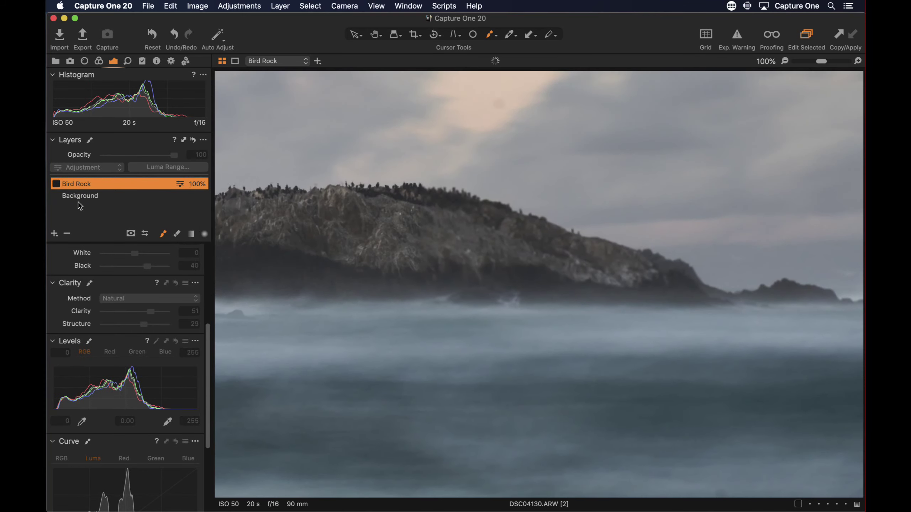
click(56, 184)
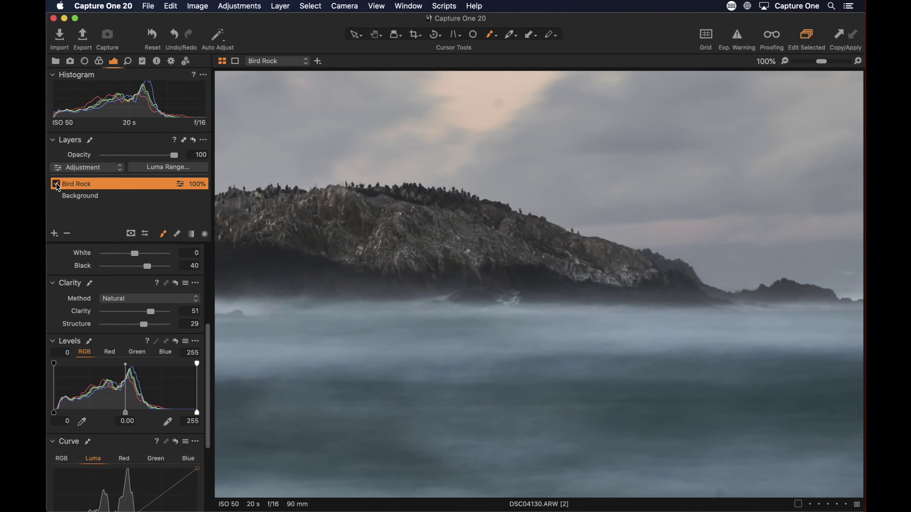
click(56, 184)
drag(92, 165, 47, 167)
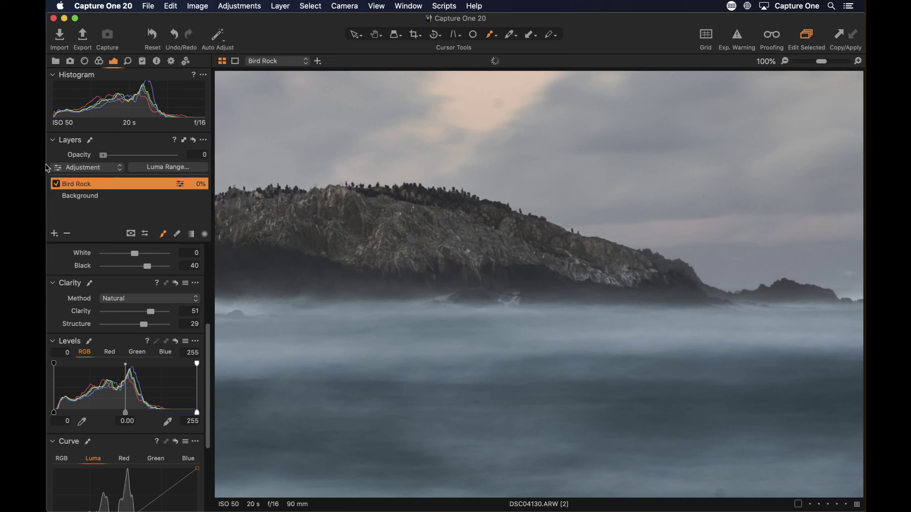
drag(120, 160, 213, 158)
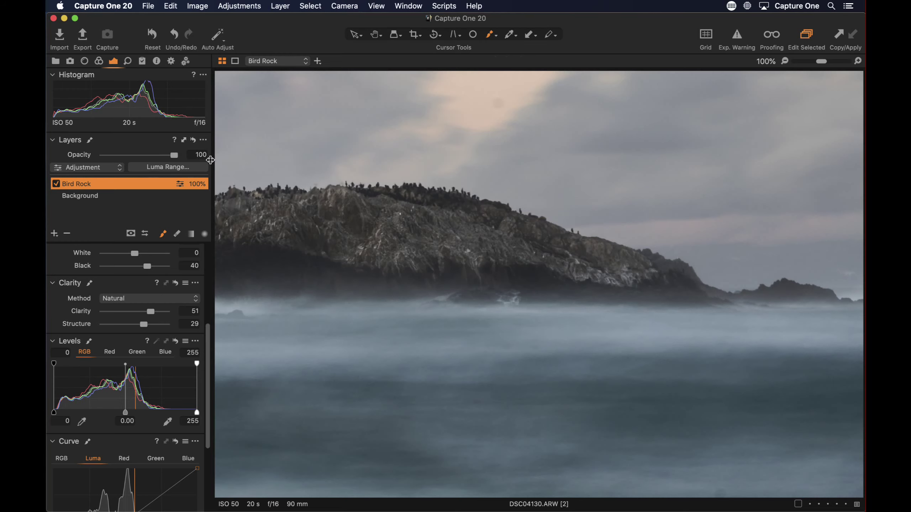
Fit the whole photo in view and compare it with the Bird Rock layer off and on.
key(h)
key(super+0)
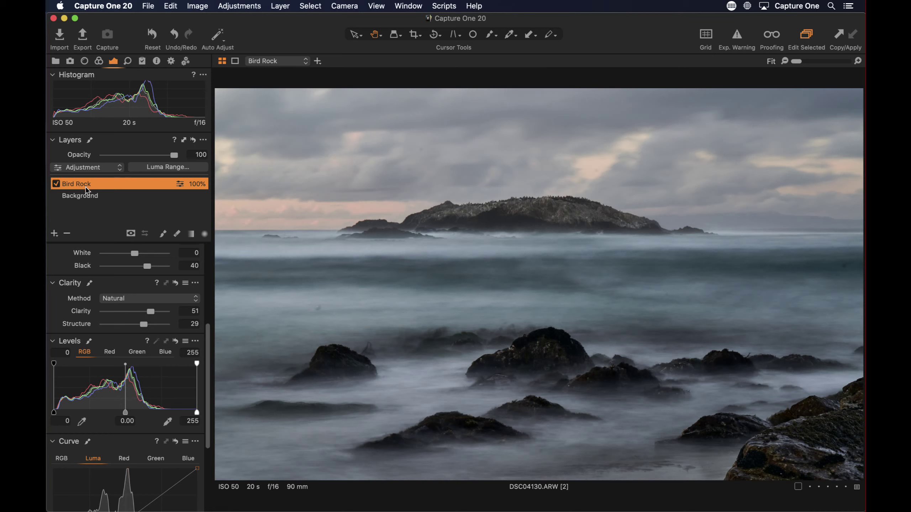
click(56, 184)
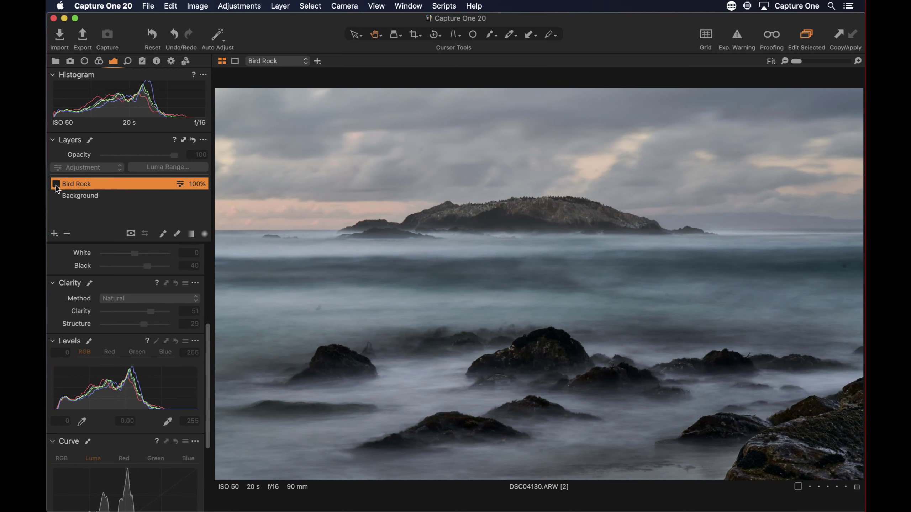
click(55, 184)
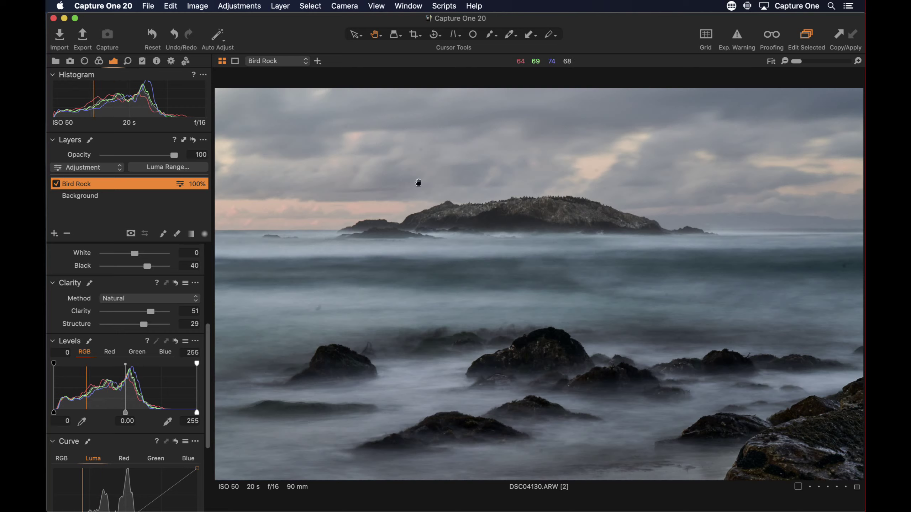
Bring up the Color Balance controls and add a new adjustment layer above Bird Rock.
click(100, 63)
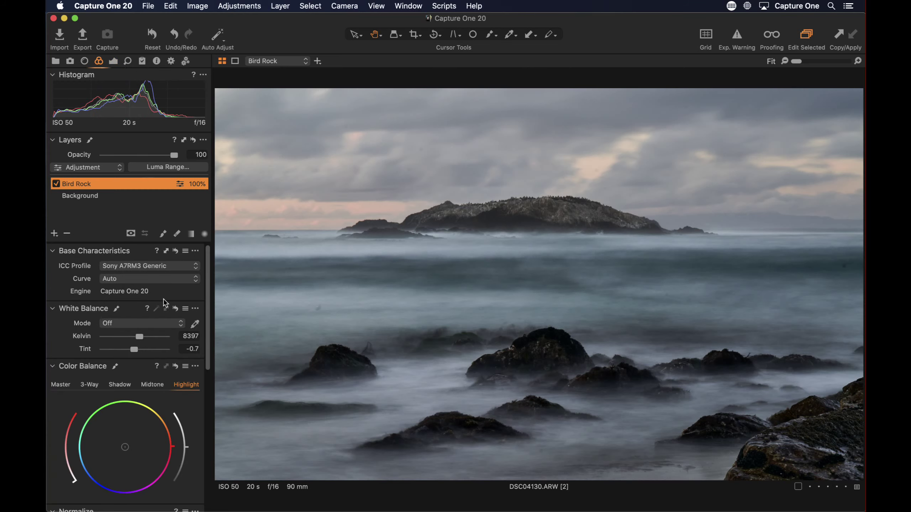
drag(211, 324, 215, 383)
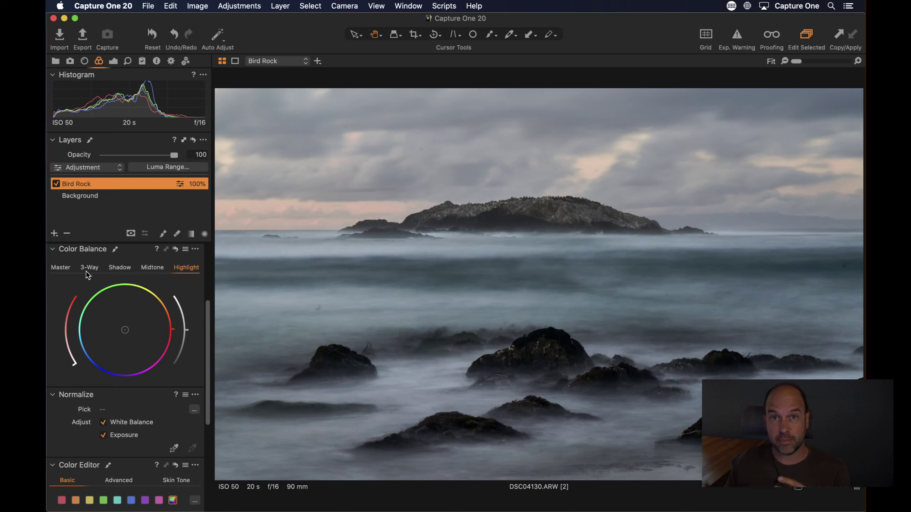
click(54, 235)
click(77, 253)
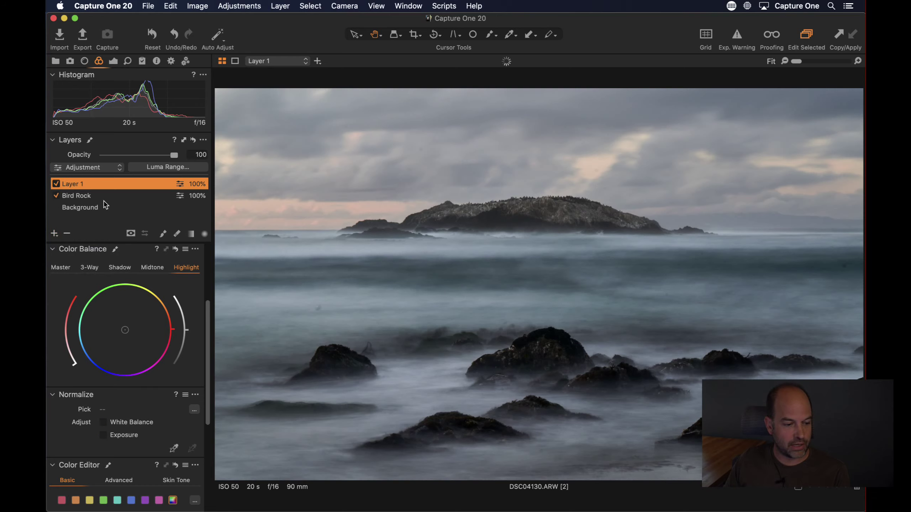
Rename the new layer Color G, and show its mask briefly to check how much of the photo it covers.
double_click(92, 186)
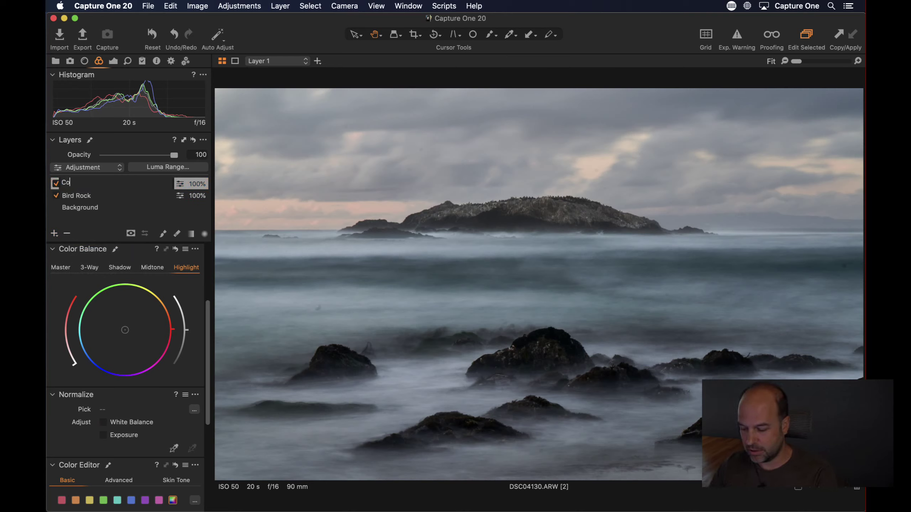
key(Return)
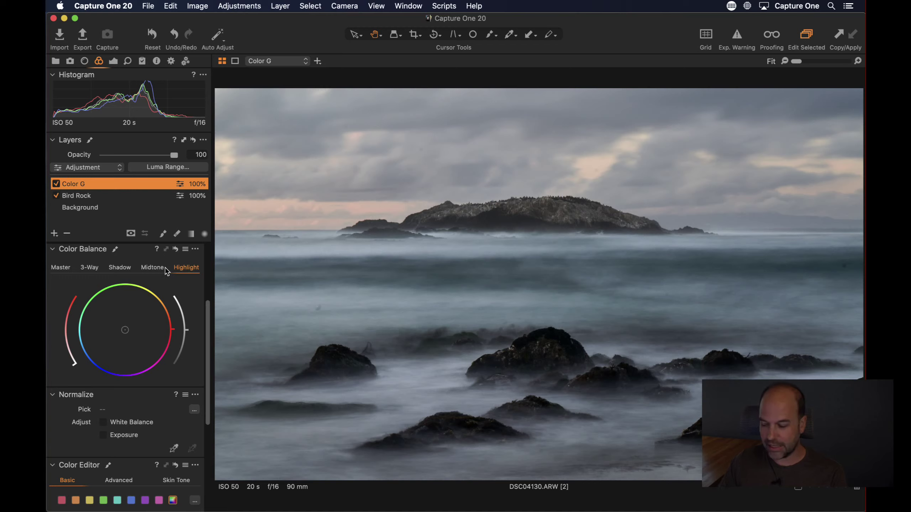
key(m)
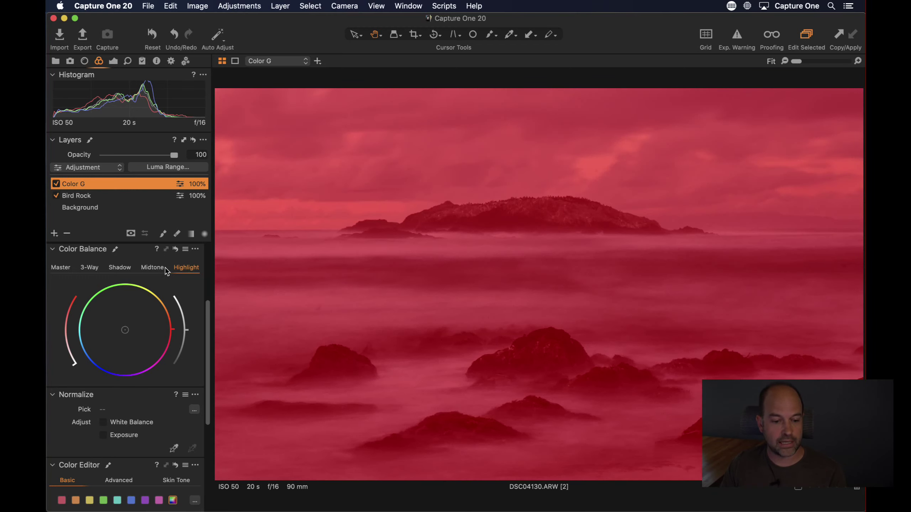
key(m)
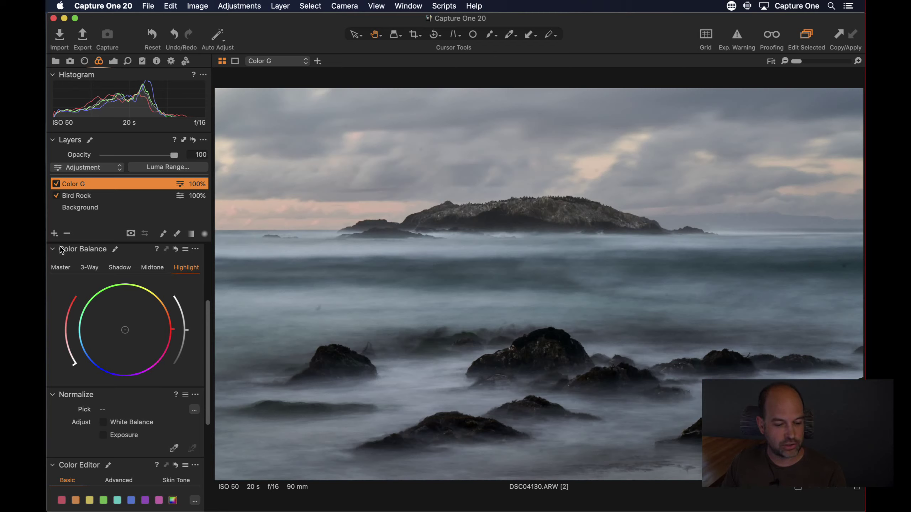
Shift the shadow tint of the Color G layer slightly toward cyan-blue in Color Balance.
scroll(211, 309, up, 3)
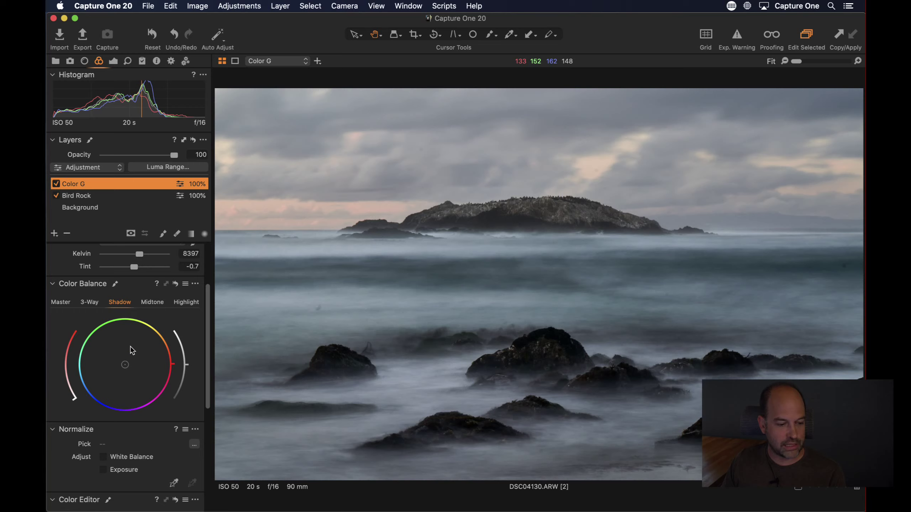
double_click(120, 369)
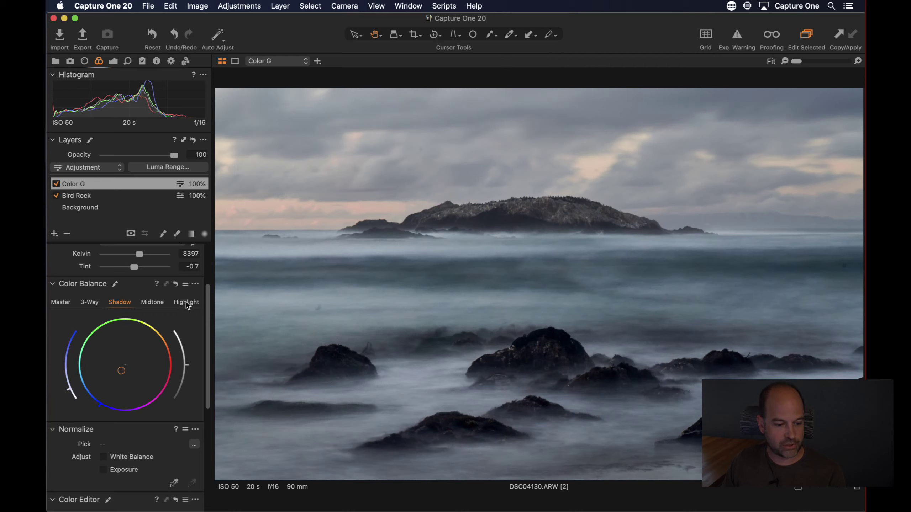
mouse_move(125, 367)
mouse_down()
mouse_move(143, 354)
mouse_move(116, 365)
mouse_up()
click(124, 302)
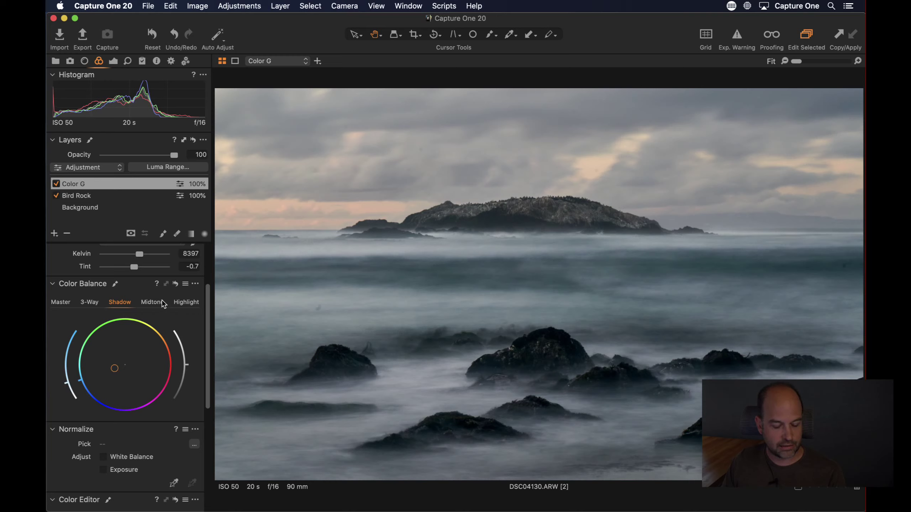
Compare the photo with Color G off and on, and warm that layer's highlights toward orange in Color Balance.
click(56, 184)
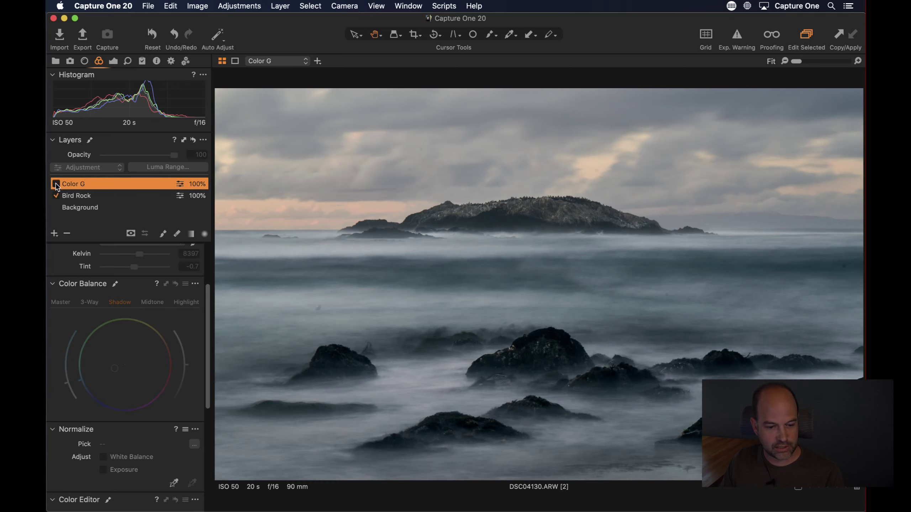
click(56, 183)
click(56, 185)
click(56, 184)
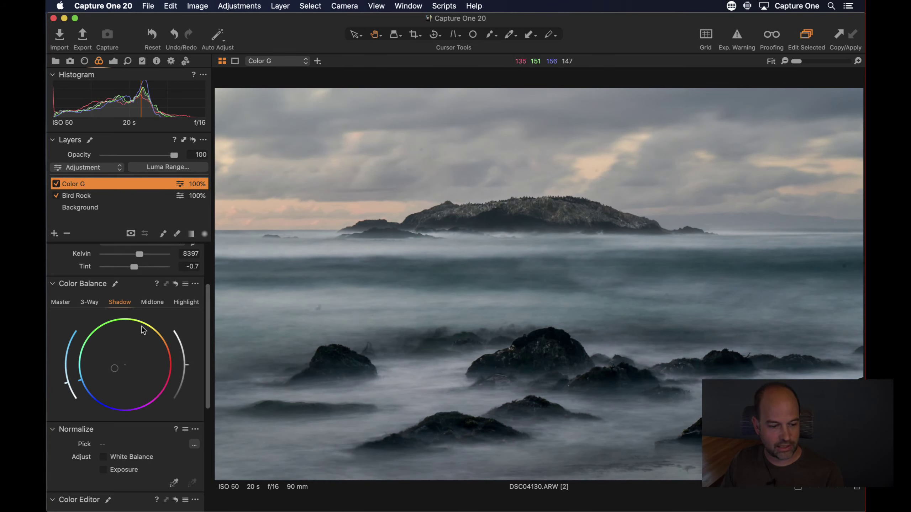
drag(138, 354, 142, 351)
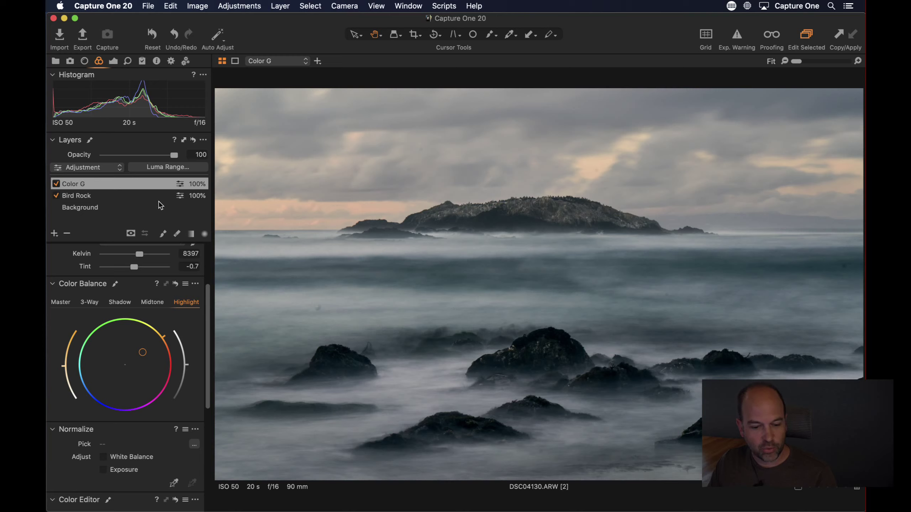
Try stronger Clarity on the Background layer, and settle it at 34 with the Natural method.
click(112, 62)
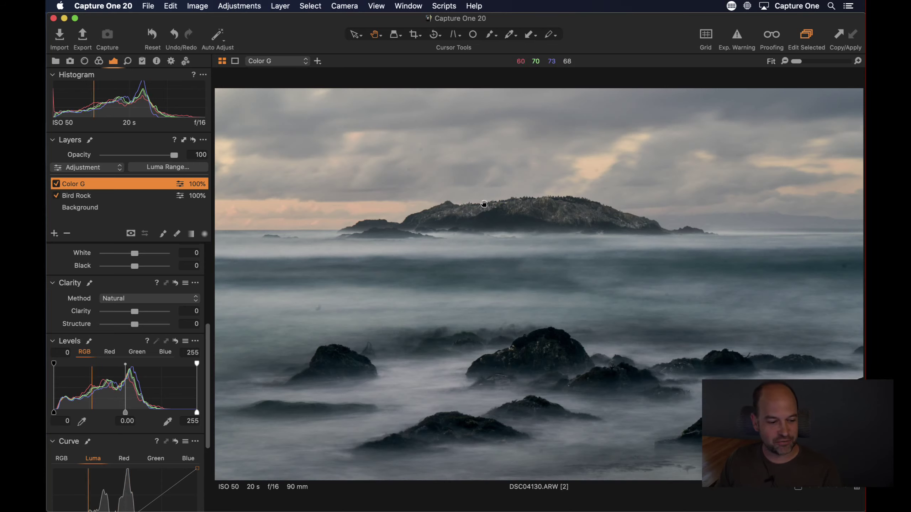
click(86, 208)
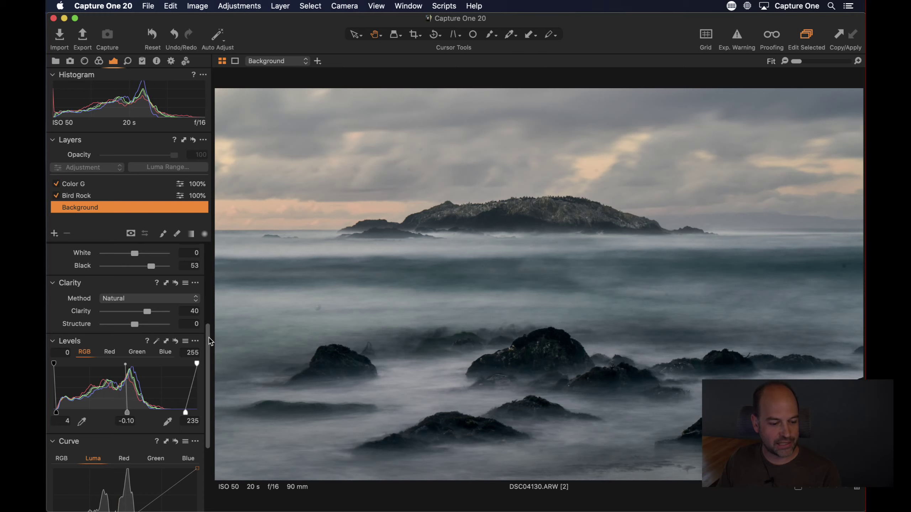
drag(208, 338, 207, 241)
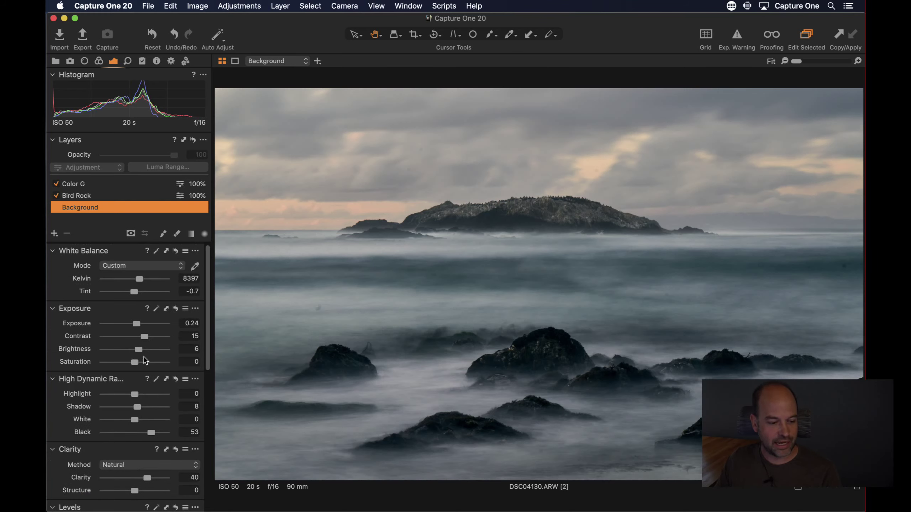
scroll(144, 356, down, 5)
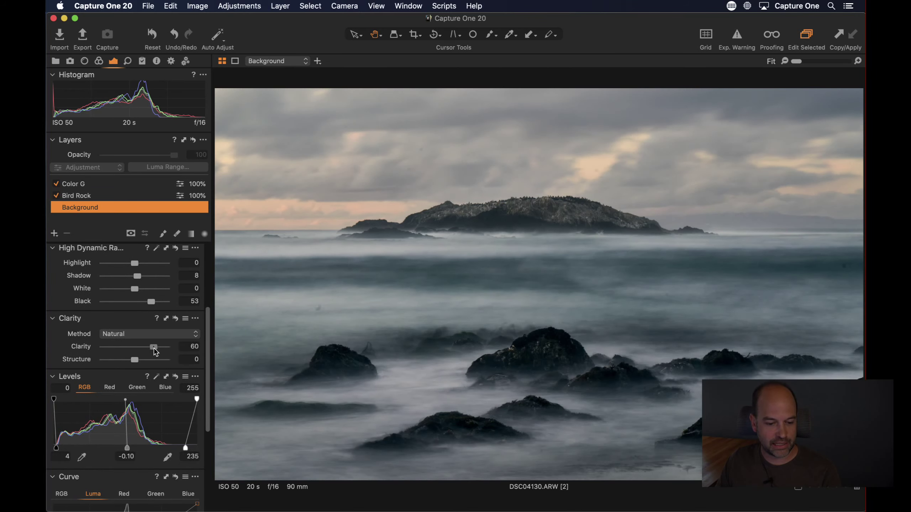
drag(149, 351, 149, 350)
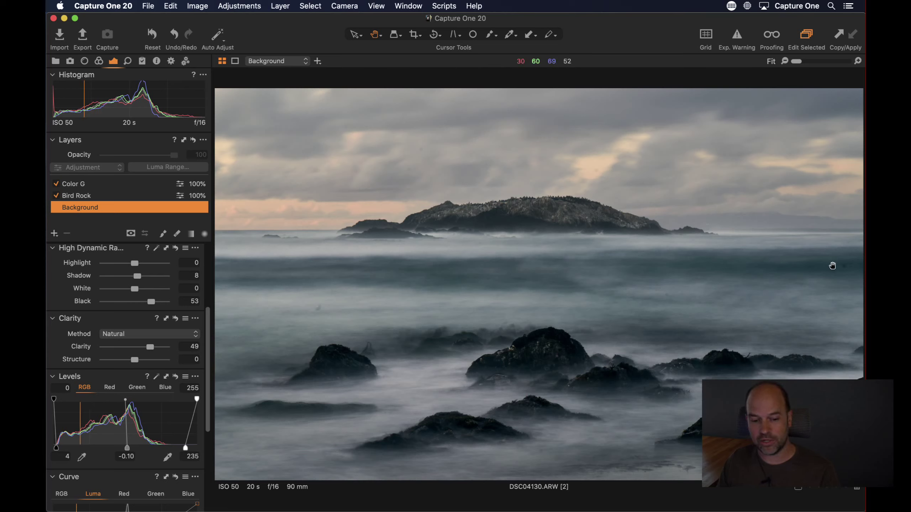
mouse_move(150, 347)
mouse_down()
mouse_move(161, 347)
mouse_move(147, 352)
mouse_up()
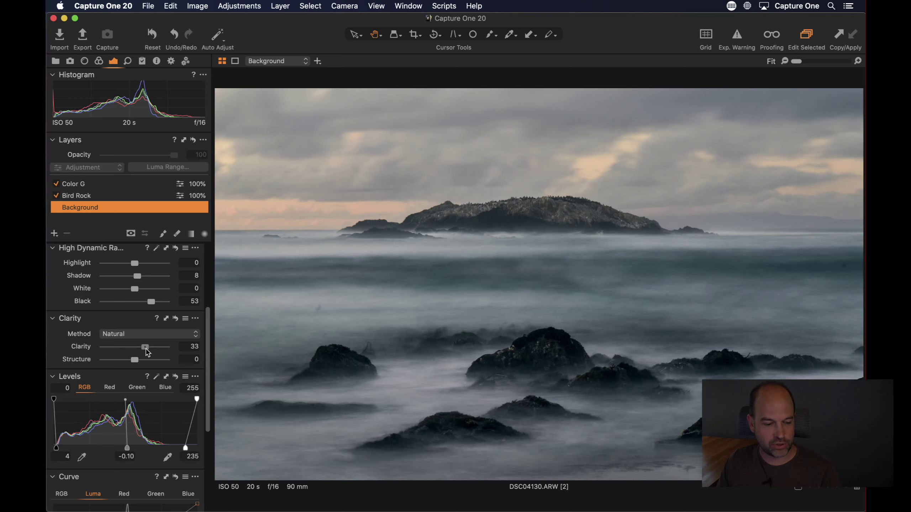
Add a new empty adjustment layer above Color G and name it Extra Clarity.
drag(209, 315, 208, 235)
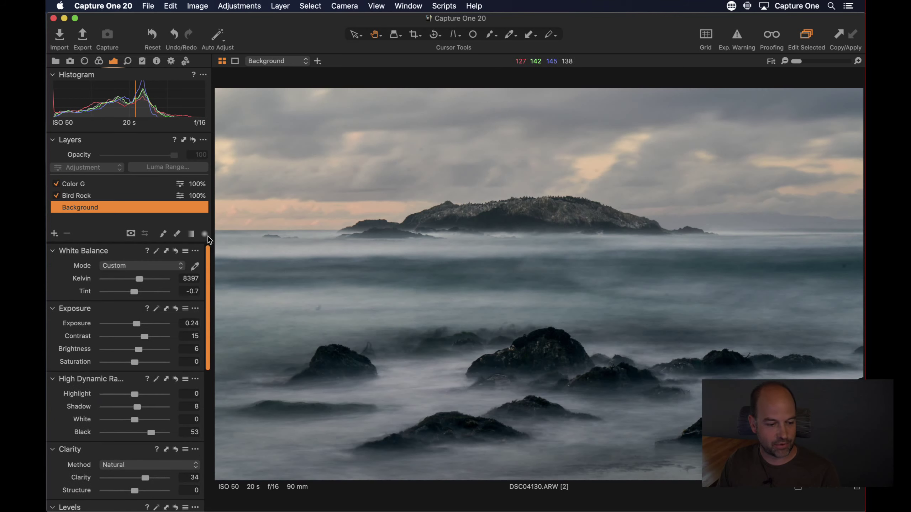
click(55, 233)
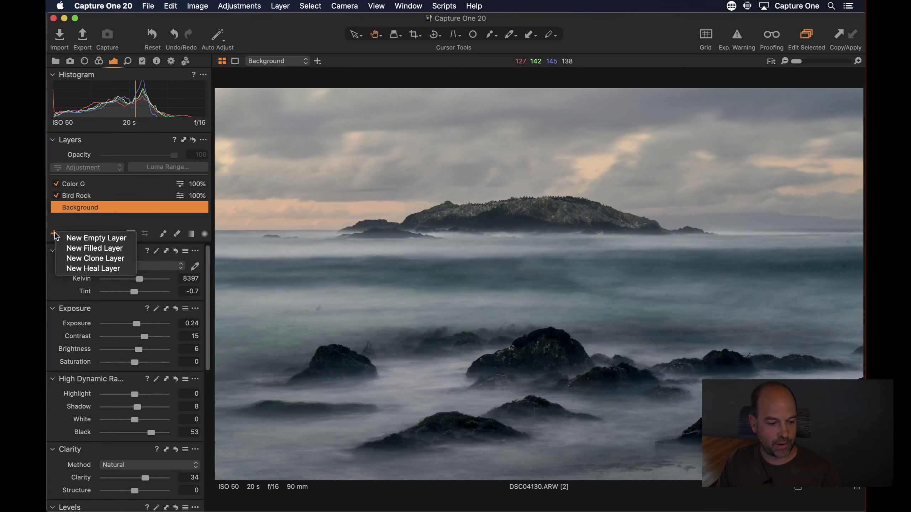
click(83, 238)
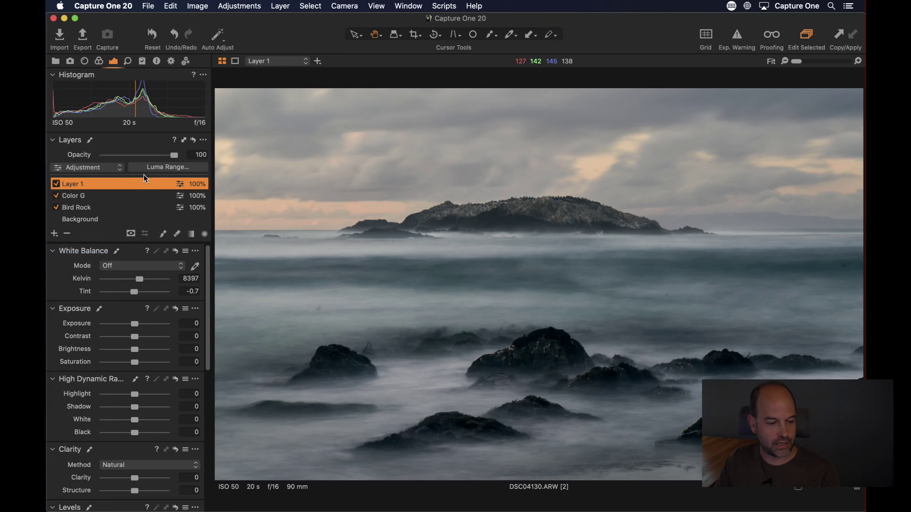
double_click(82, 184)
text(E)
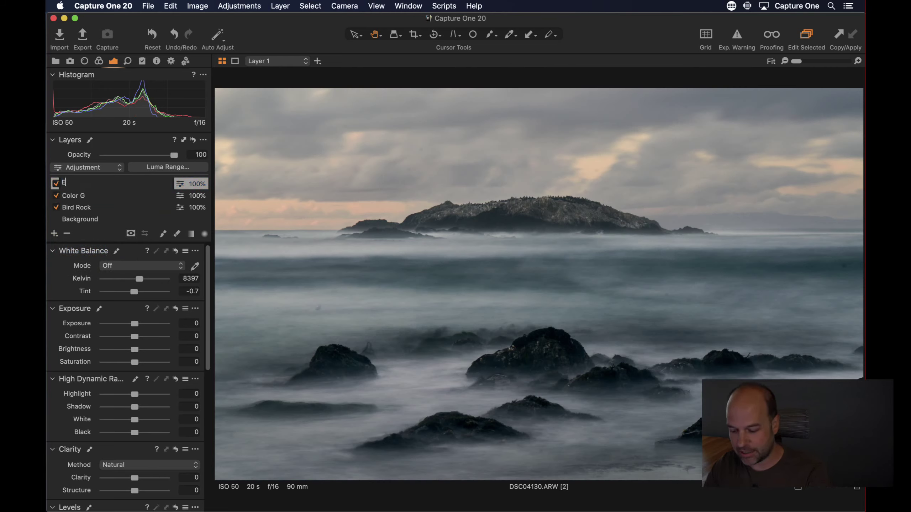
text(xtra Clarity)
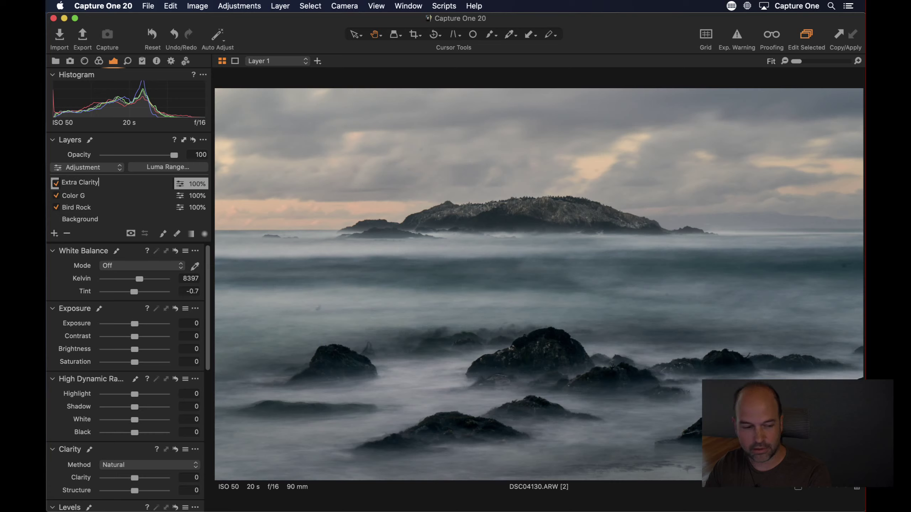
key(Return)
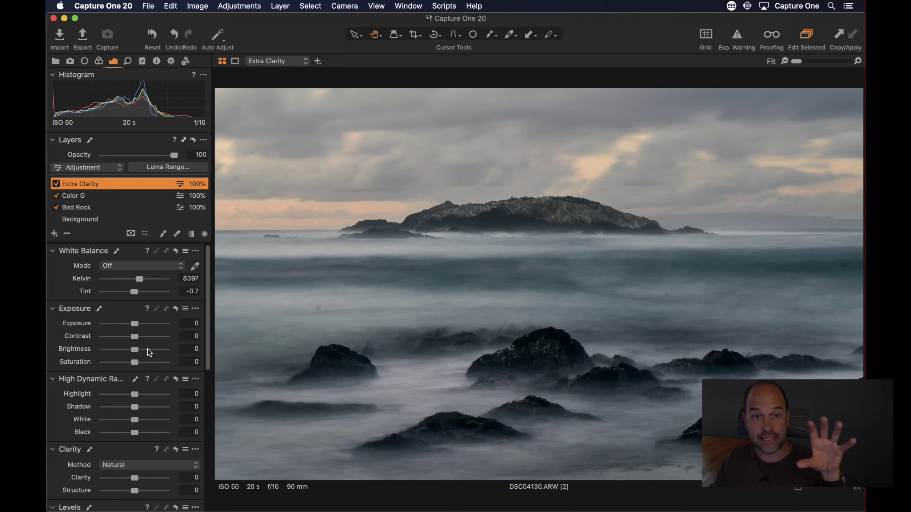
Set Clarity to 76 on the Extra Clarity layer and clear its mask.
scroll(148, 388, down, 3)
drag(134, 412, 158, 414)
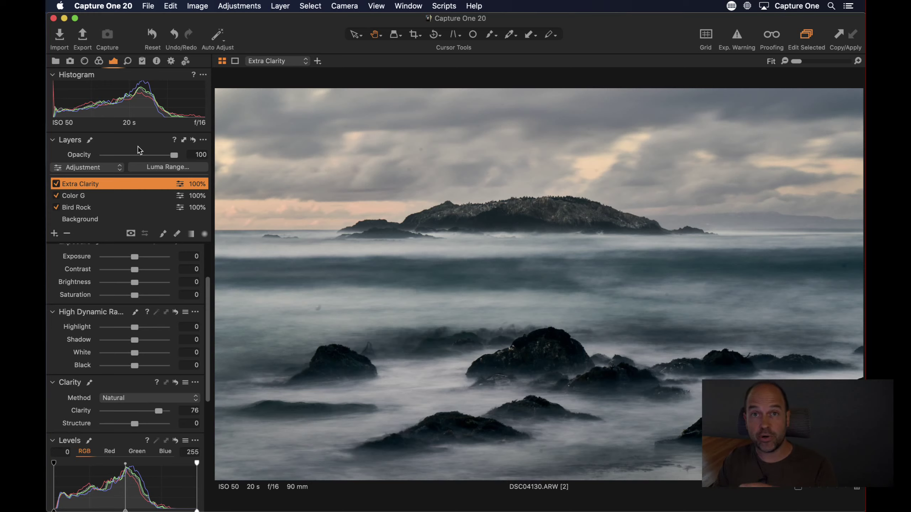
right_click(82, 183)
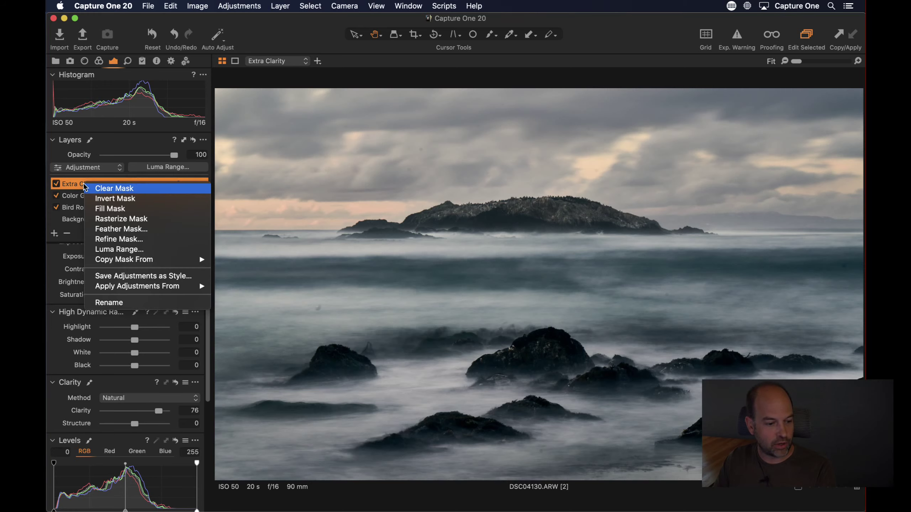
click(114, 188)
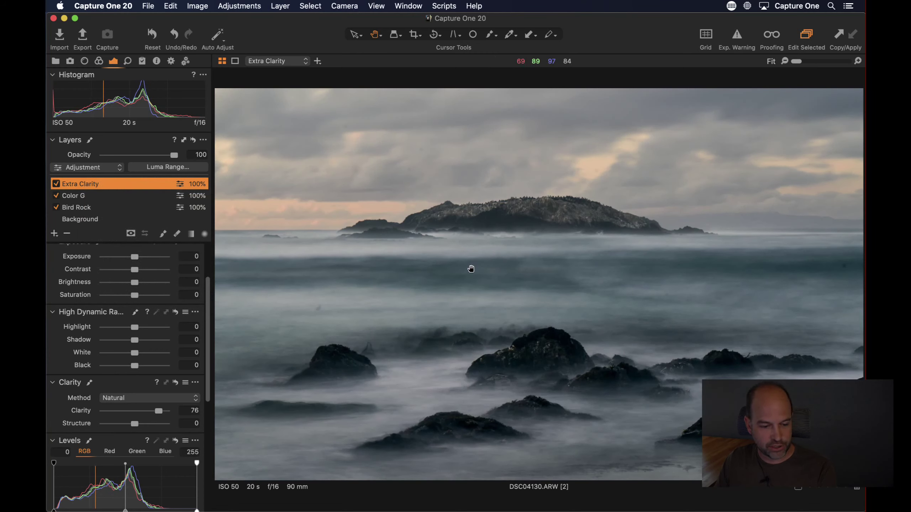
Brush the Extra Clarity mask over the water at hardness 17, opacity 100 and flow 5, and compare the layer off and on.
click(163, 233)
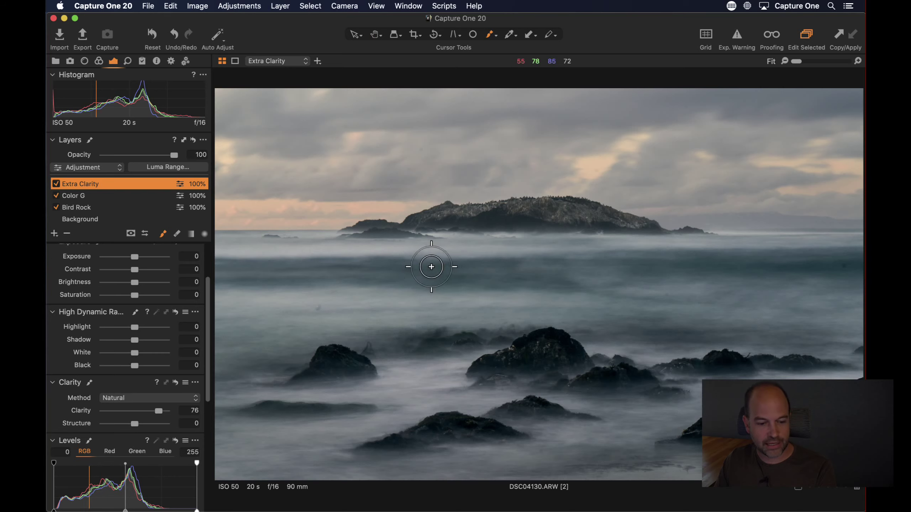
right_click(431, 263)
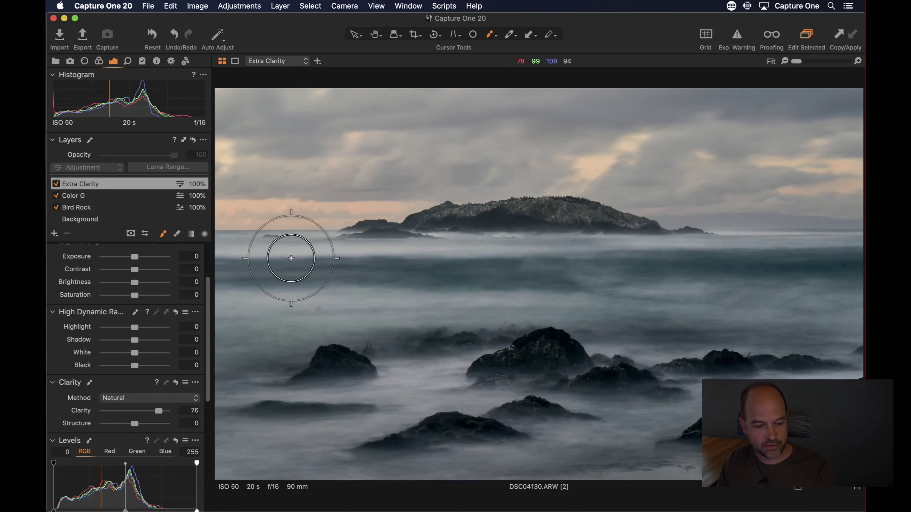
mouse_move(290, 252)
mouse_down()
mouse_move(264, 262)
mouse_move(367, 276)
mouse_up()
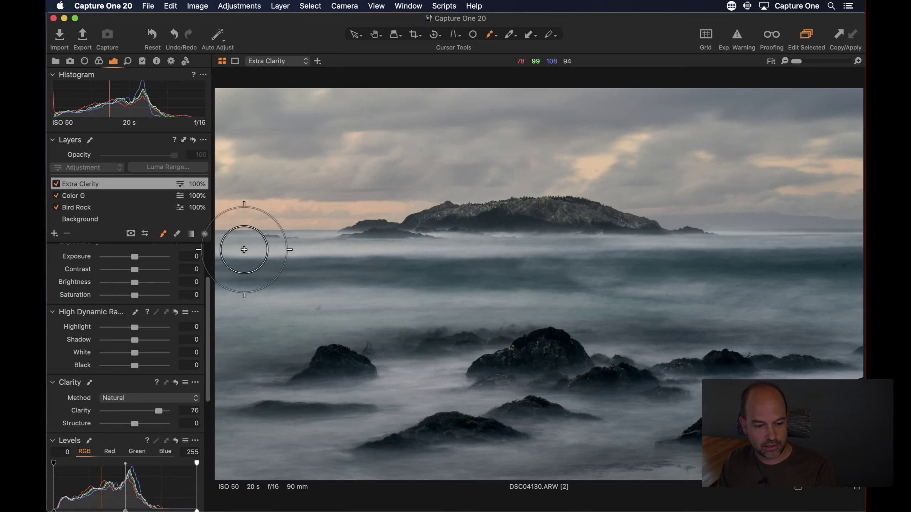
right_click(723, 144)
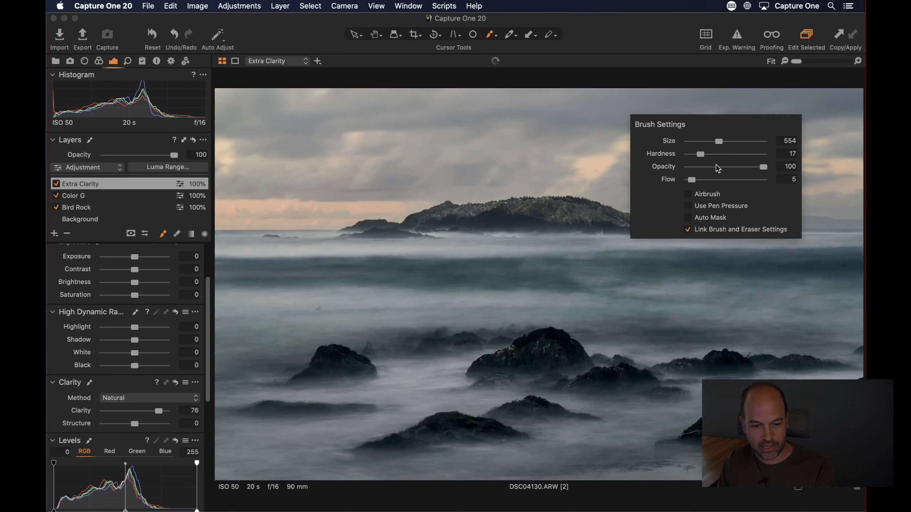
drag(723, 143, 723, 143)
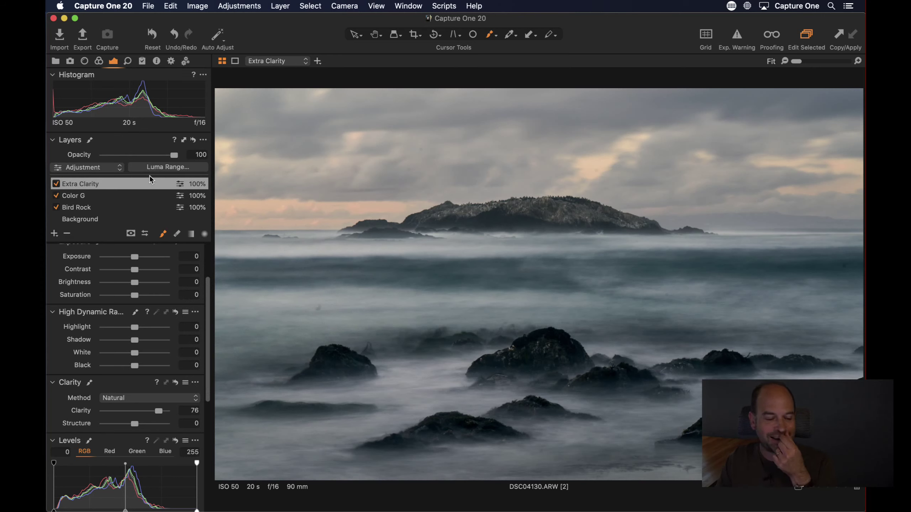
click(56, 184)
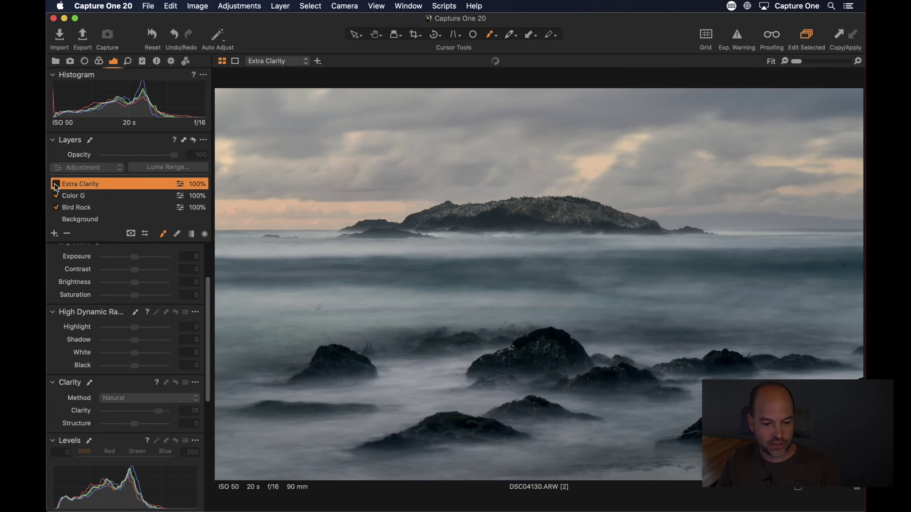
click(56, 184)
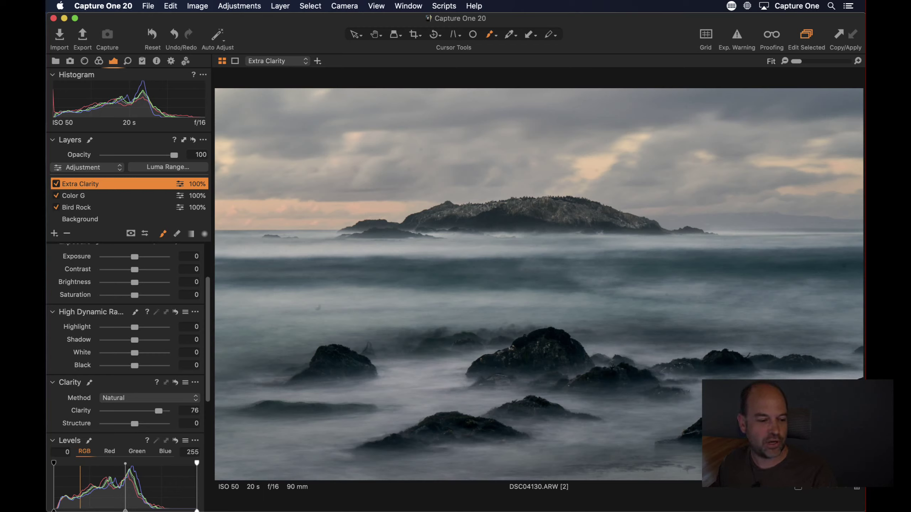
On a new layer above Extra Clarity, draw a trial radial mask around Bird Rock and clear it.
click(54, 234)
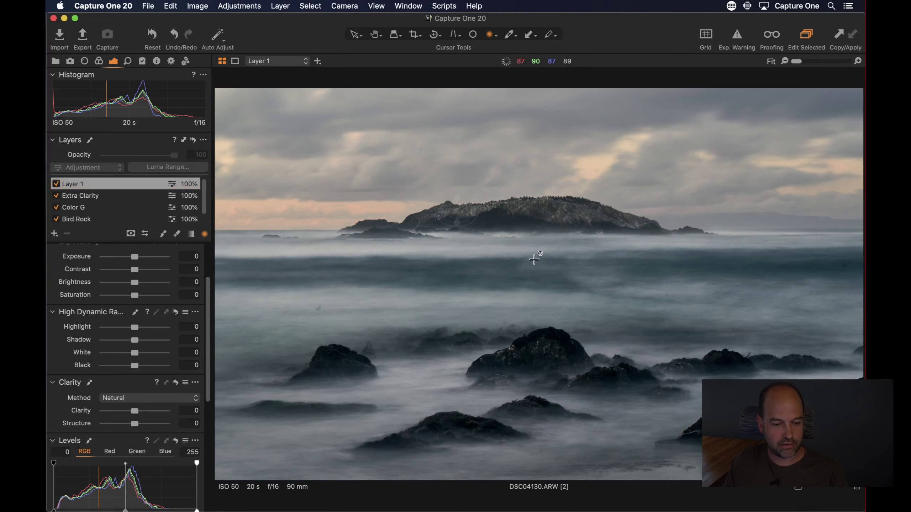
drag(457, 211, 600, 210)
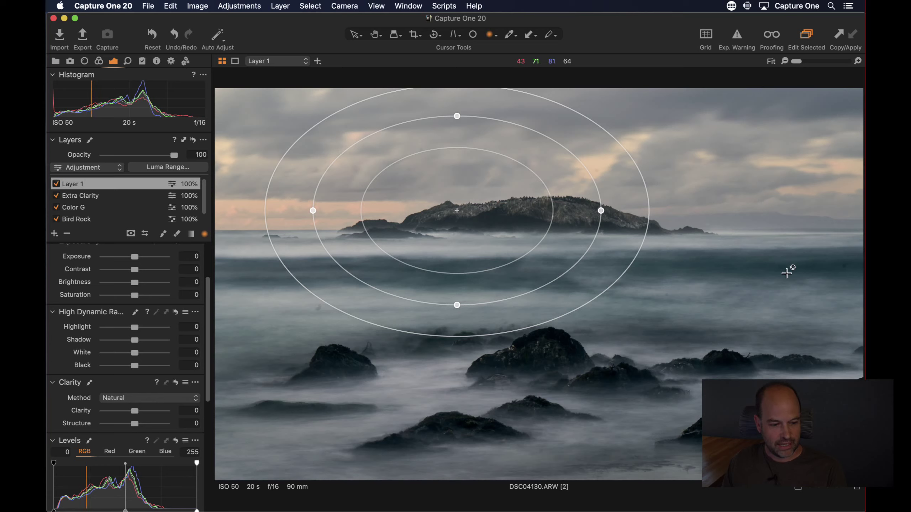
right_click(80, 183)
click(84, 187)
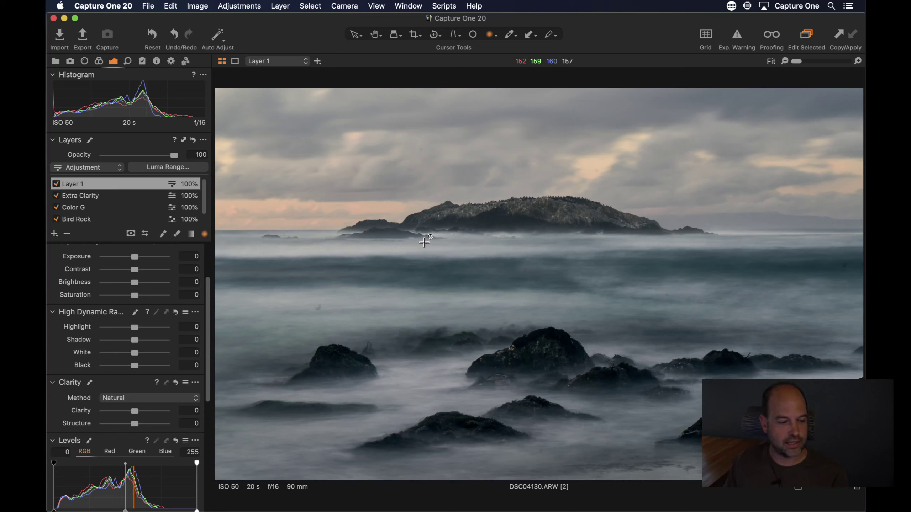
Delete the unused layer above Extra Clarity and set the Background layer's Contrast to 15.
click(66, 233)
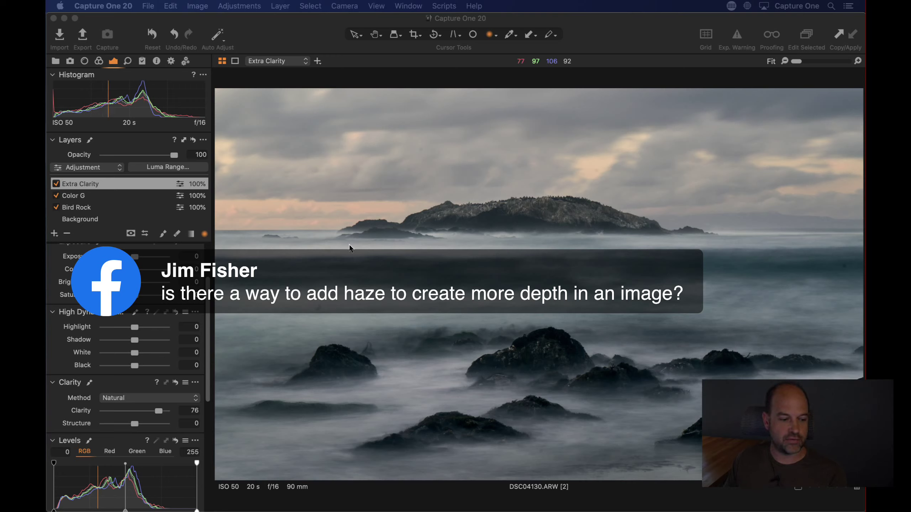
click(93, 219)
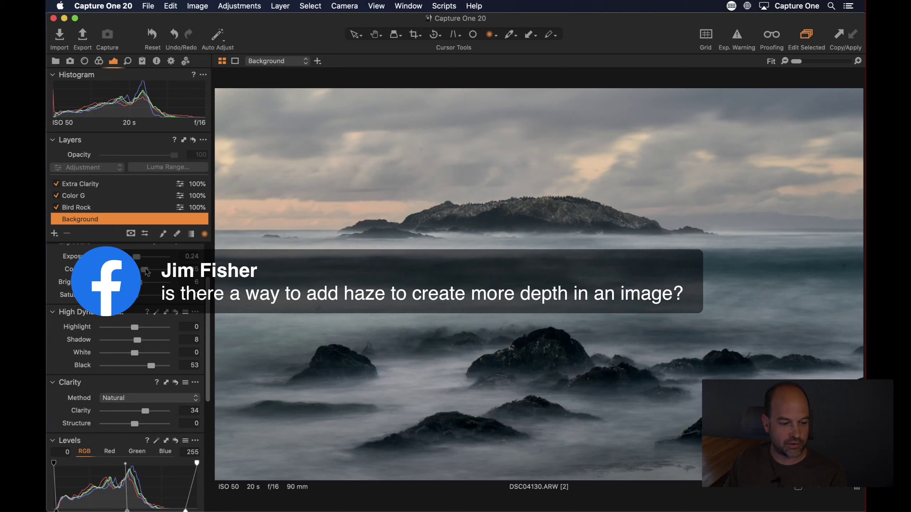
mouse_move(145, 270)
mouse_down()
mouse_move(90, 272)
mouse_move(144, 270)
mouse_up()
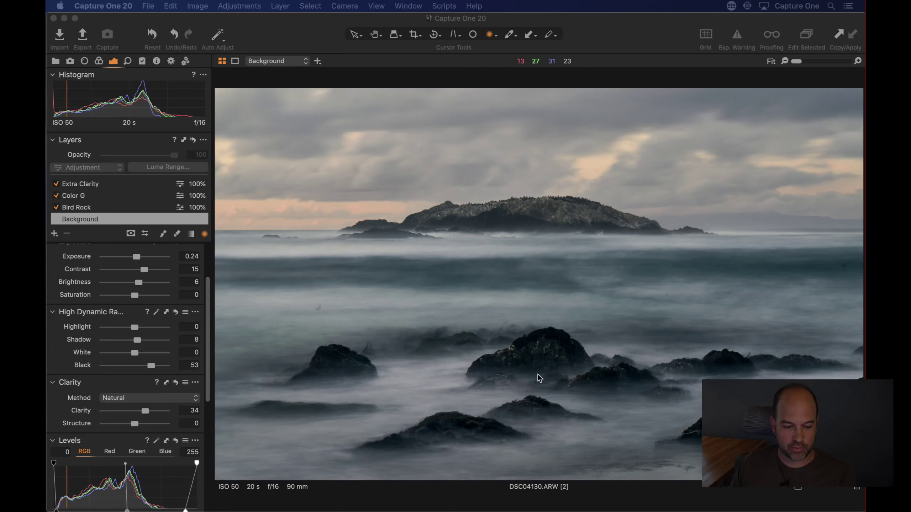
Inspect the foreground rocks at 100%, set Structure to 8 on the Background layer, and return to the full image.
key(alt+Up)
key(h)
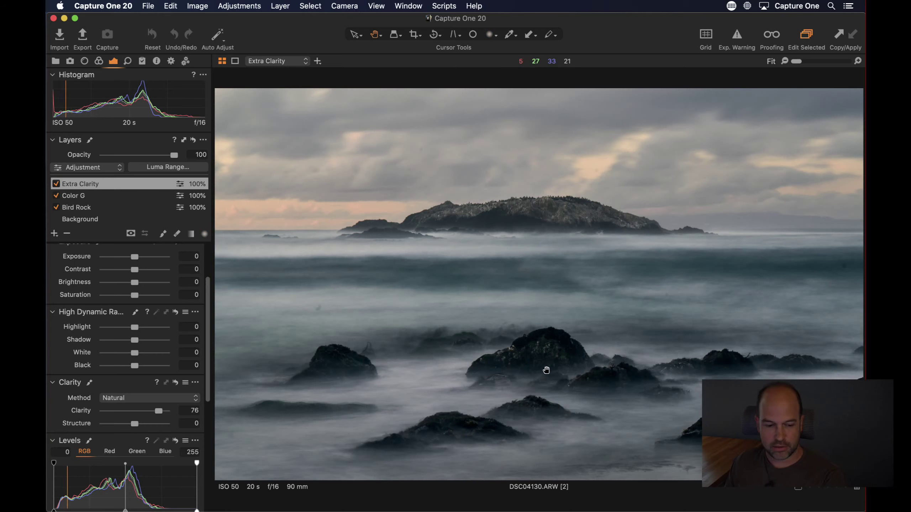
click(544, 359)
drag(538, 315, 457, 270)
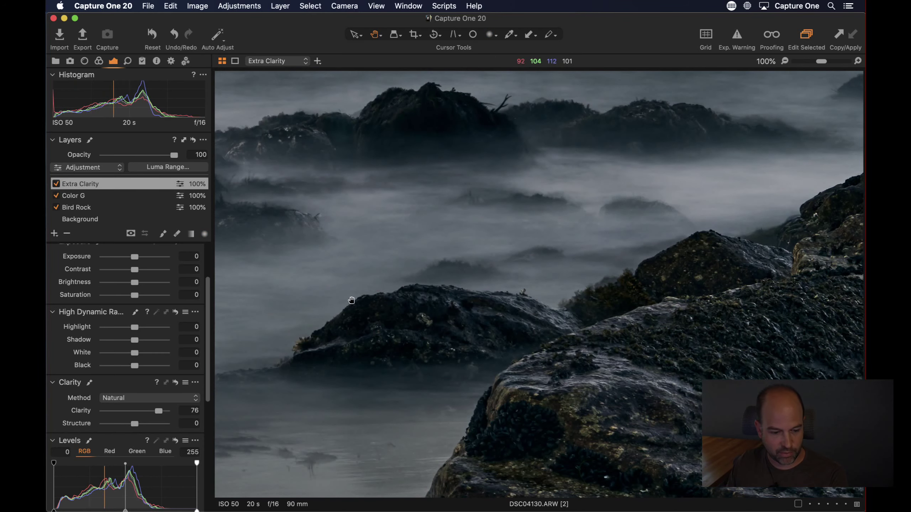
click(94, 220)
scroll(131, 371, down, 4)
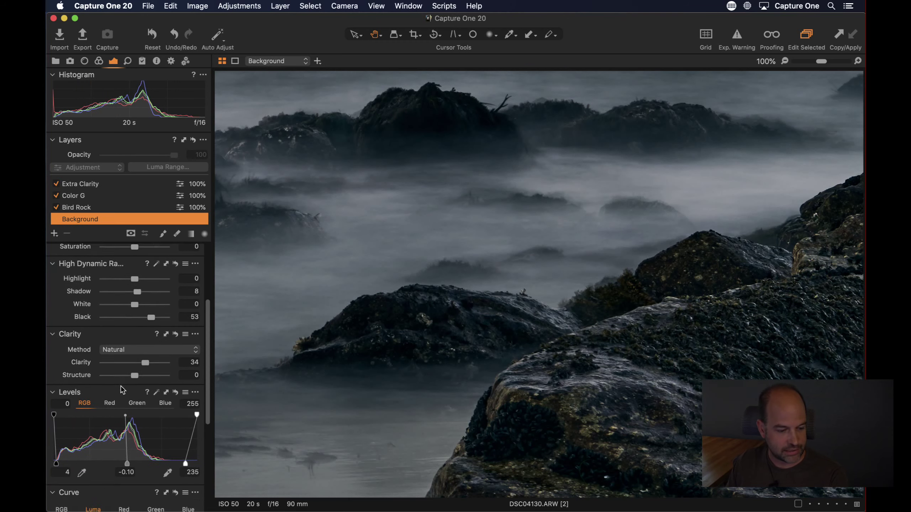
mouse_move(135, 365)
mouse_down()
mouse_move(169, 366)
mouse_move(129, 366)
mouse_move(139, 367)
mouse_up()
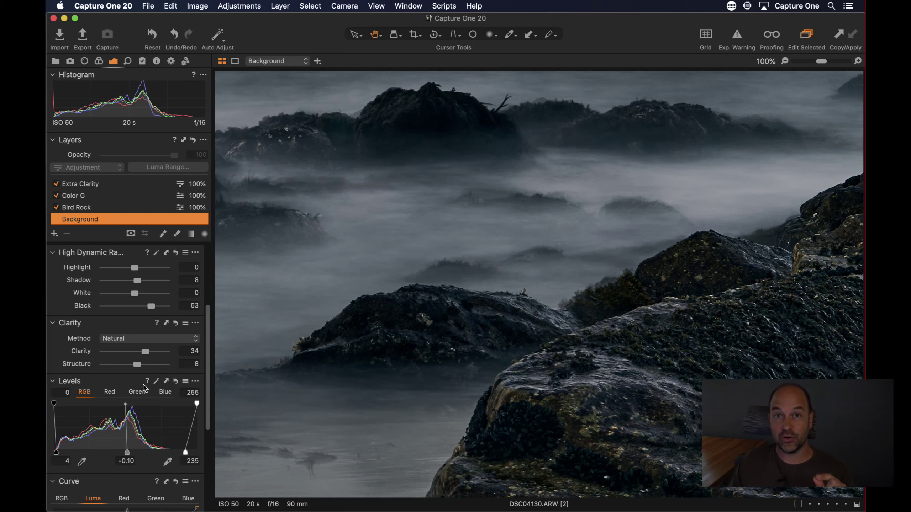
click(378, 324)
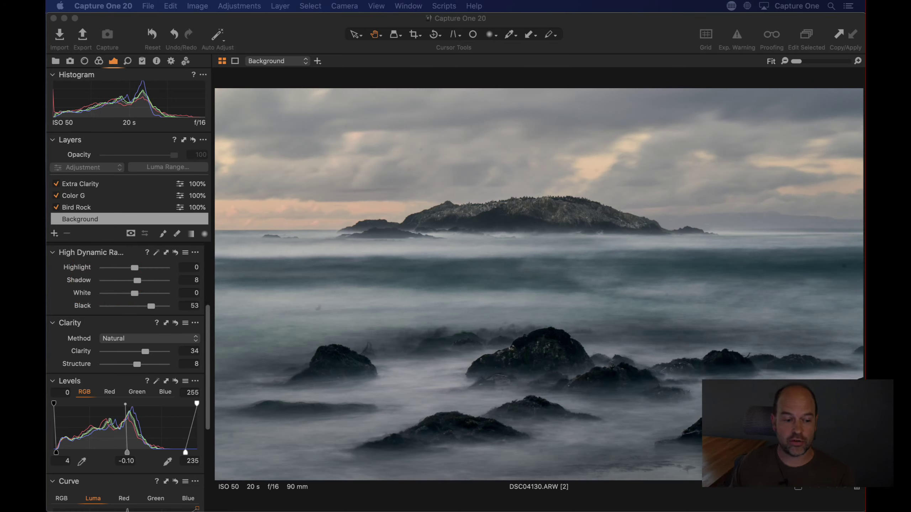
Try a slight S-shaped Luma curve on the Background layer and reset the curve.
click(208, 332)
drag(208, 332, 224, 414)
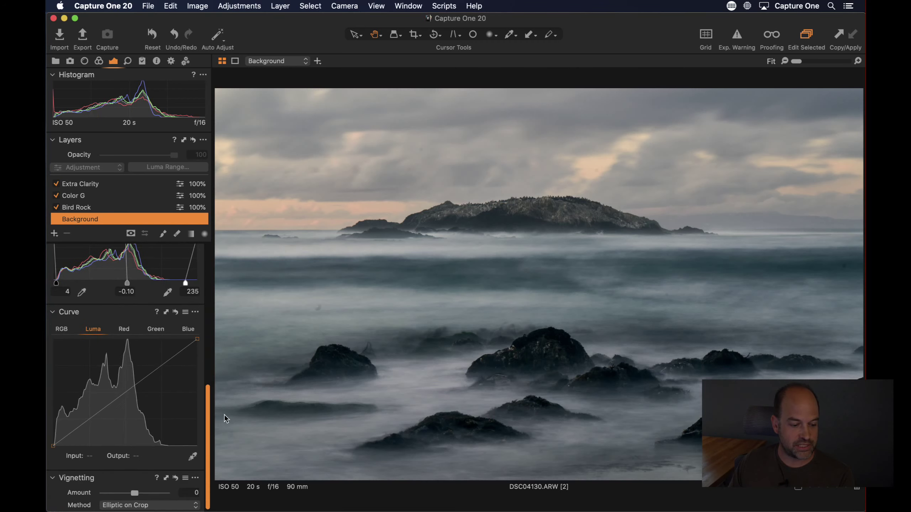
drag(79, 425, 78, 429)
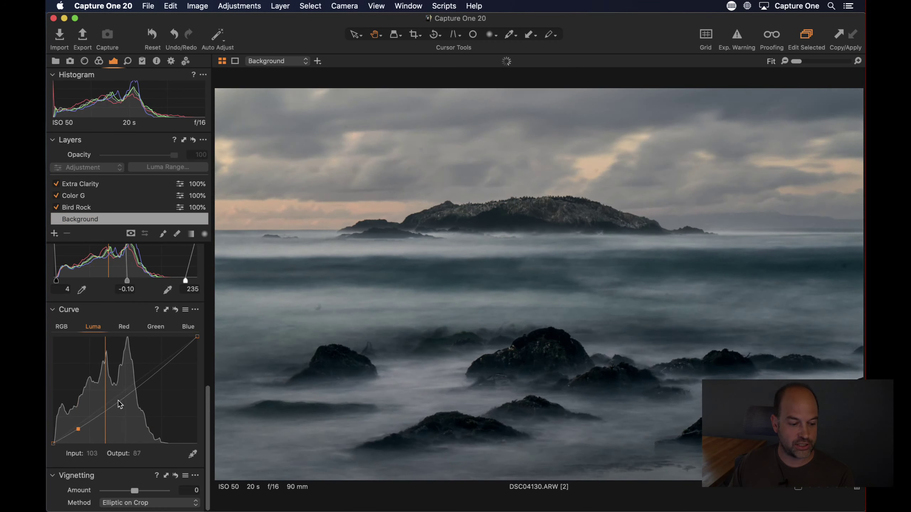
drag(171, 356, 171, 352)
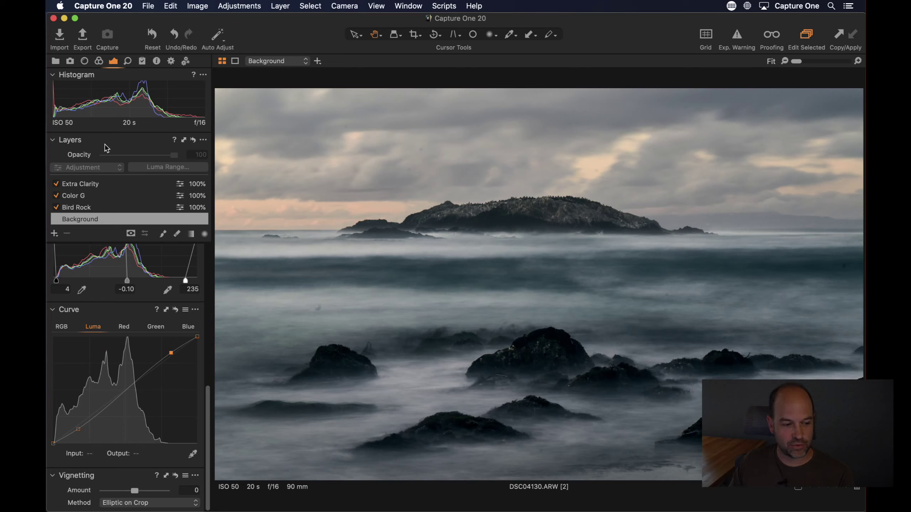
click(176, 310)
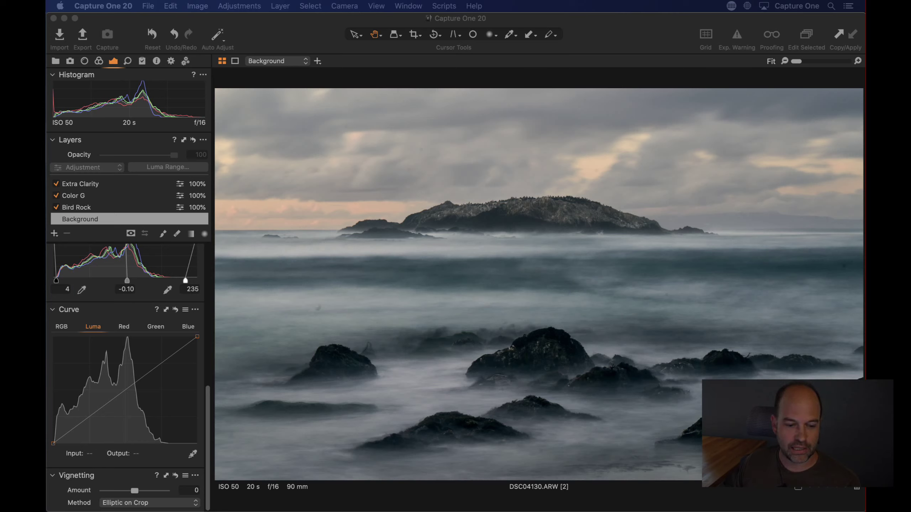
click(54, 234)
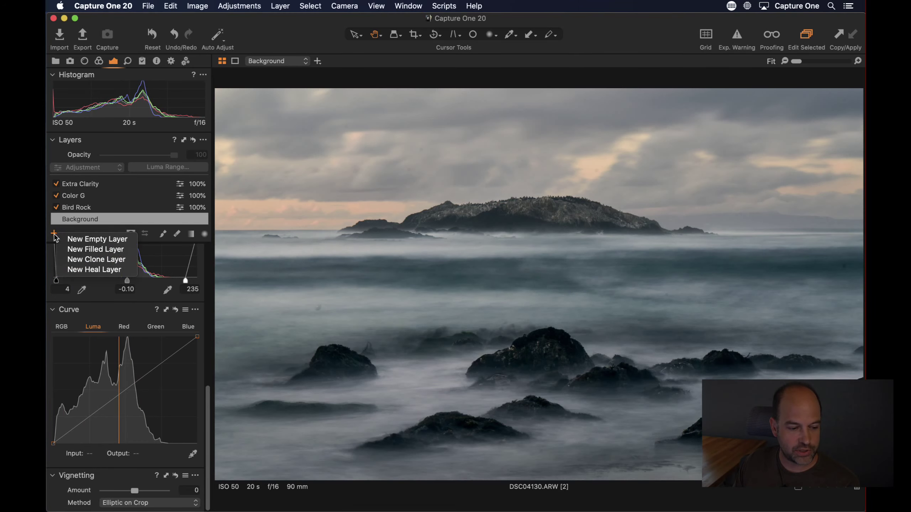
click(133, 191)
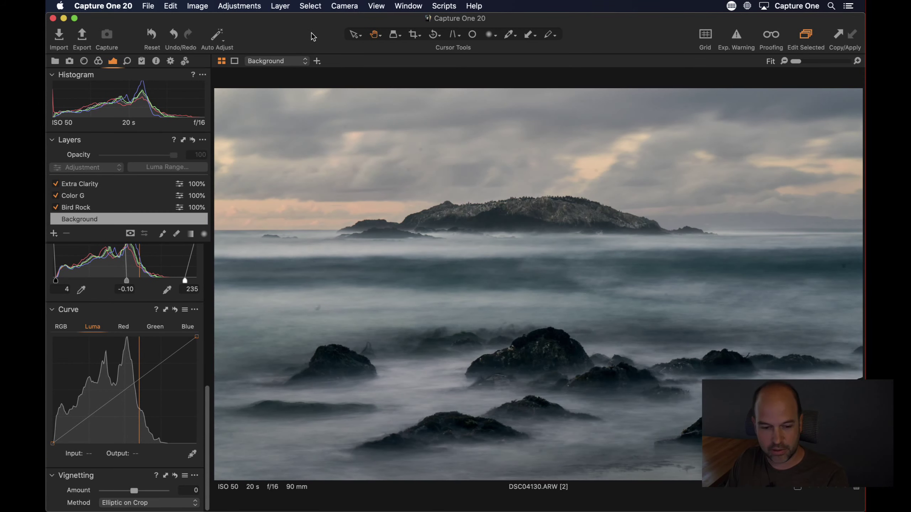
Show the image browser and create a new unedited variant of DSC04130.
key(super+shift+b)
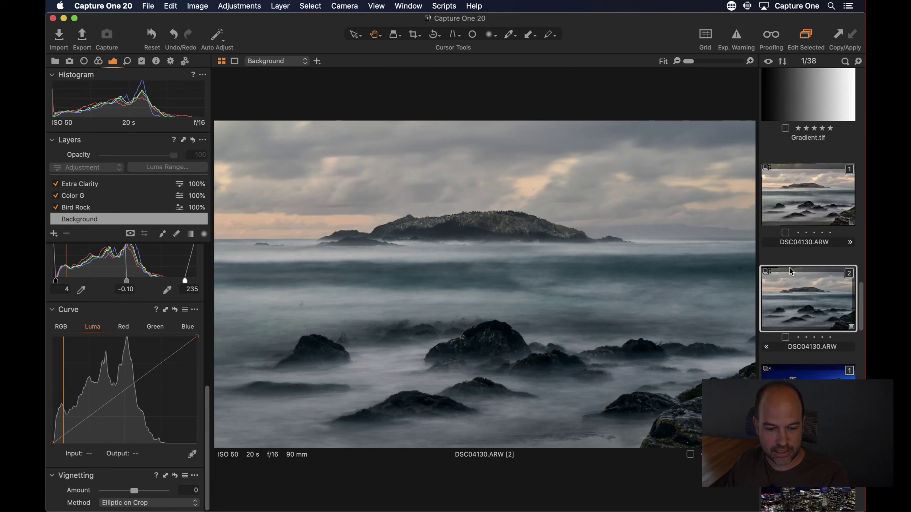
click(199, 5)
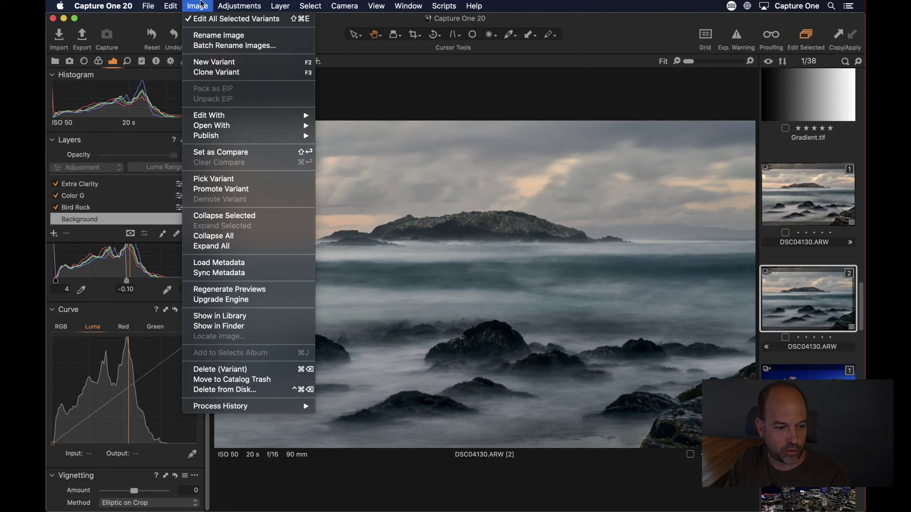
click(219, 61)
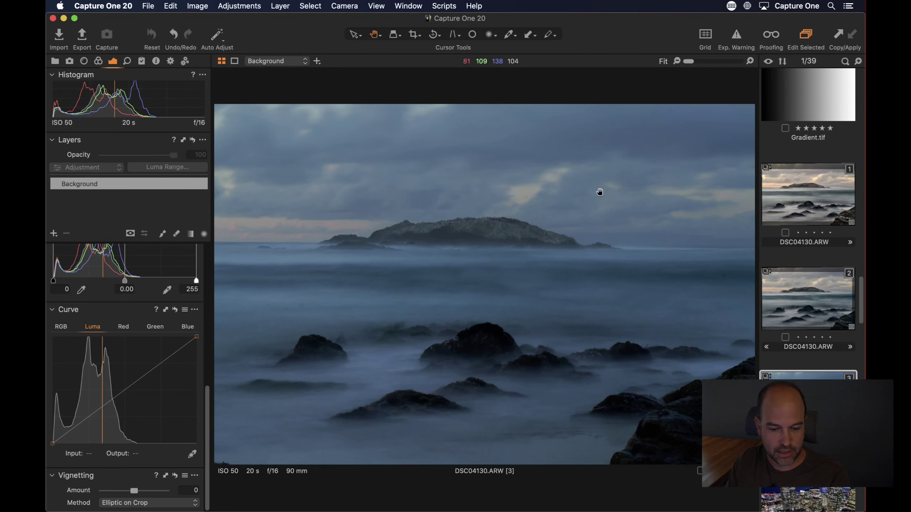
Compare edited variant 2 of DSC04130 side by side with unedited variant 3, with the browser and tools hidden.
click(812, 301)
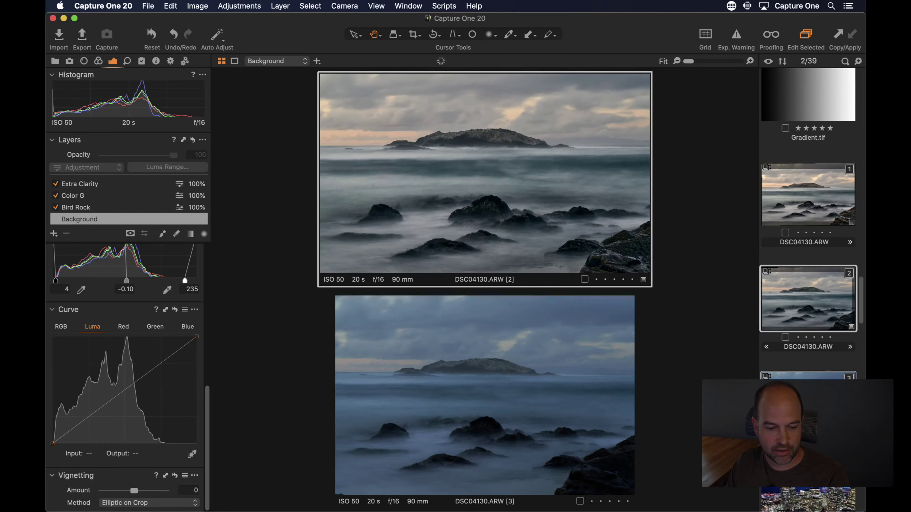
super+click(807, 387)
key(super+shift+b)
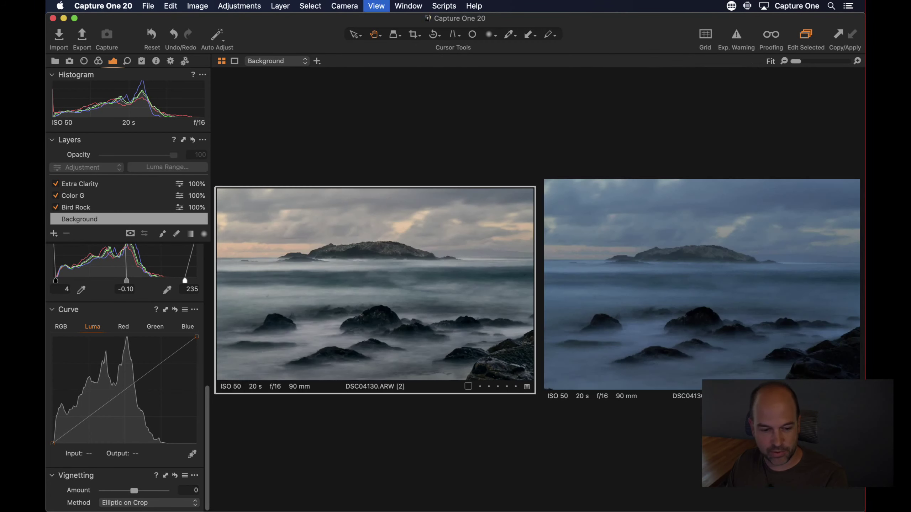
key(super+t)
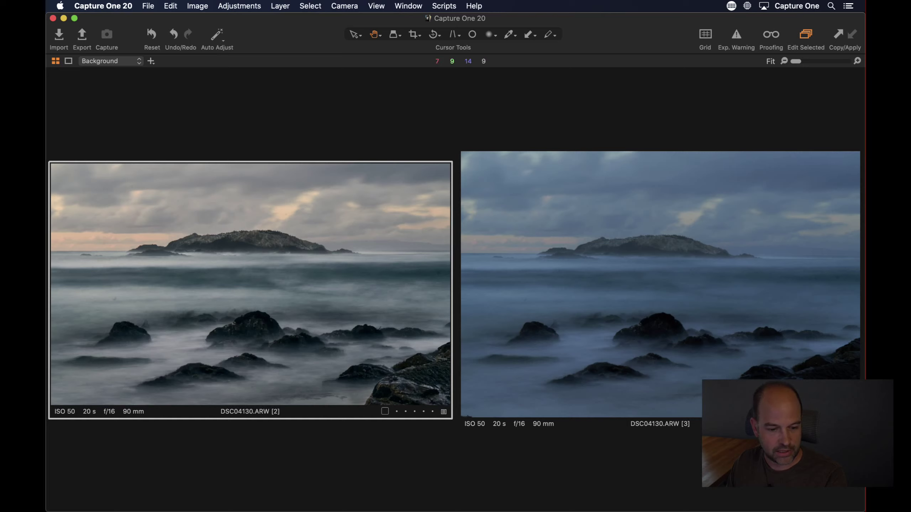
click(671, 311)
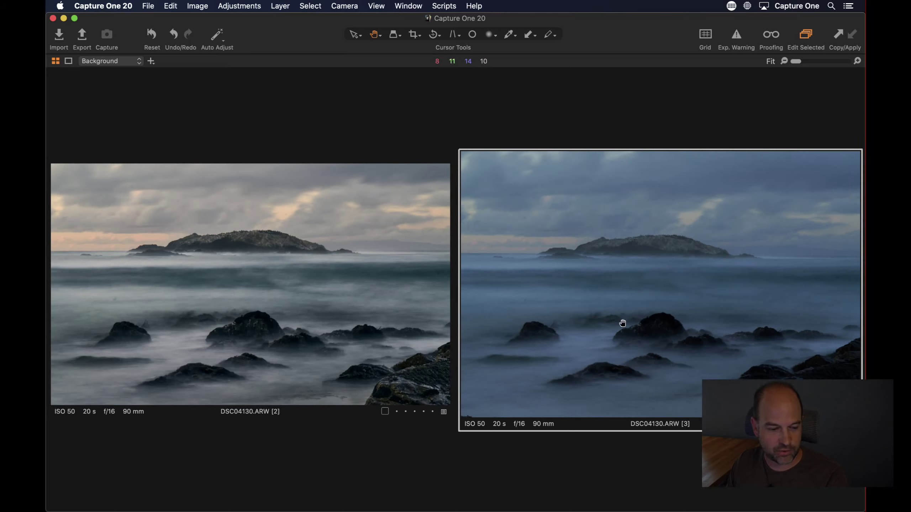
click(389, 330)
click(597, 280)
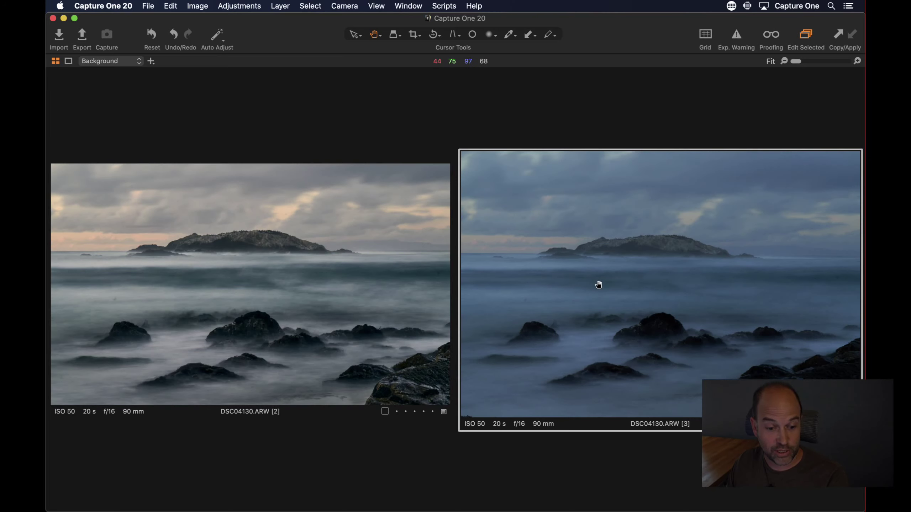
click(389, 308)
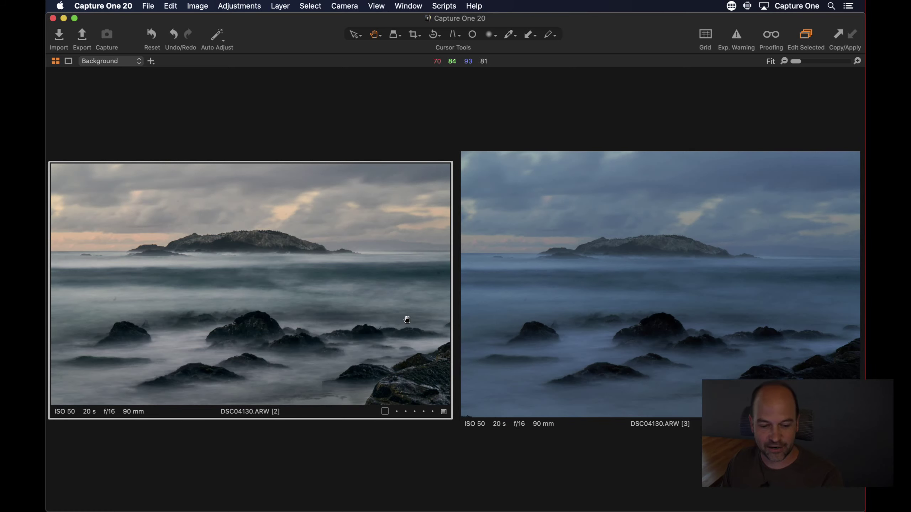
Bring back the browser, compare variants 1 and 2 of DSC04130 side by side, and view variant 2 alone without the browser.
key(super+shift+b)
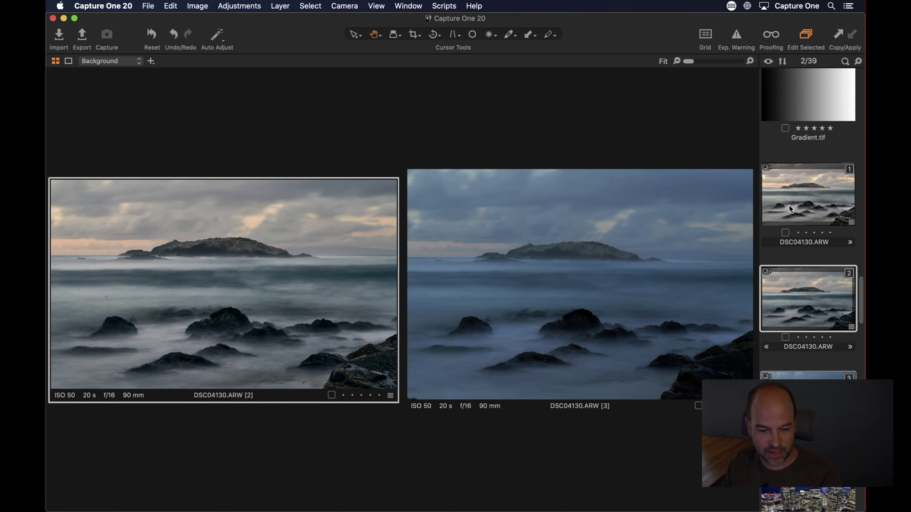
click(798, 198)
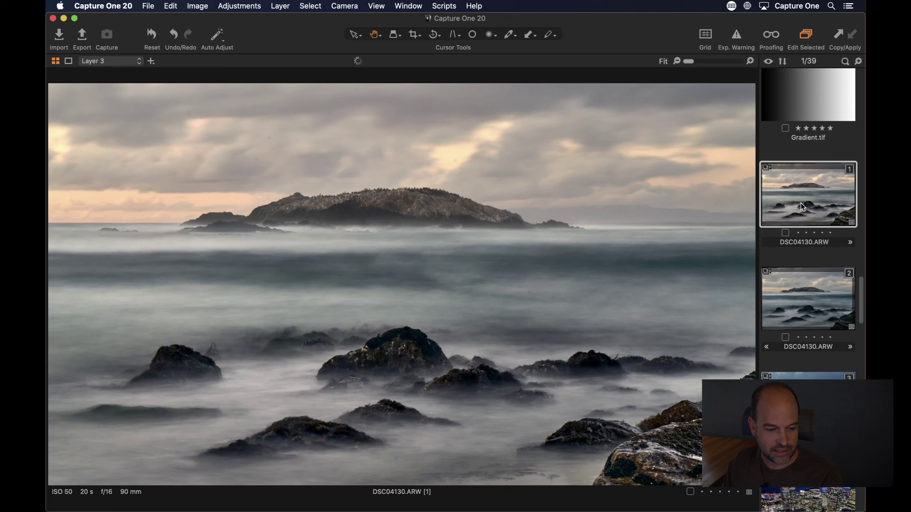
super+click(806, 291)
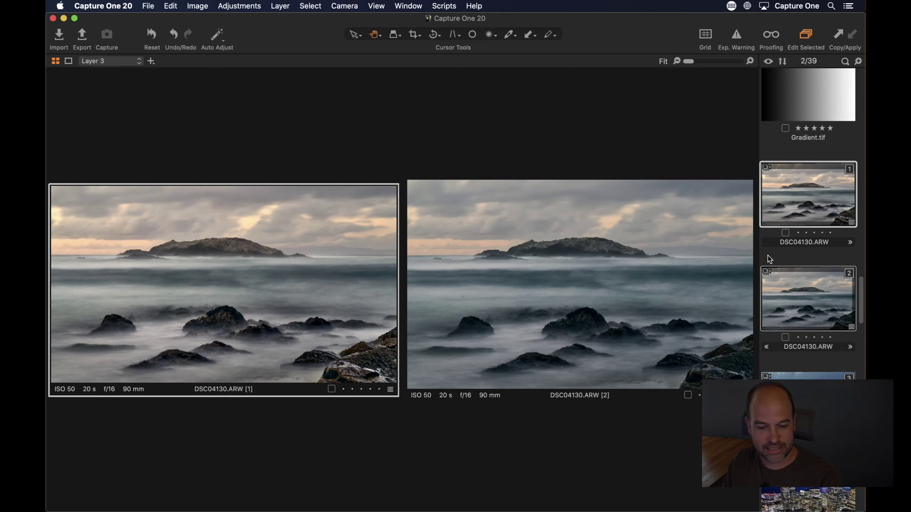
click(793, 299)
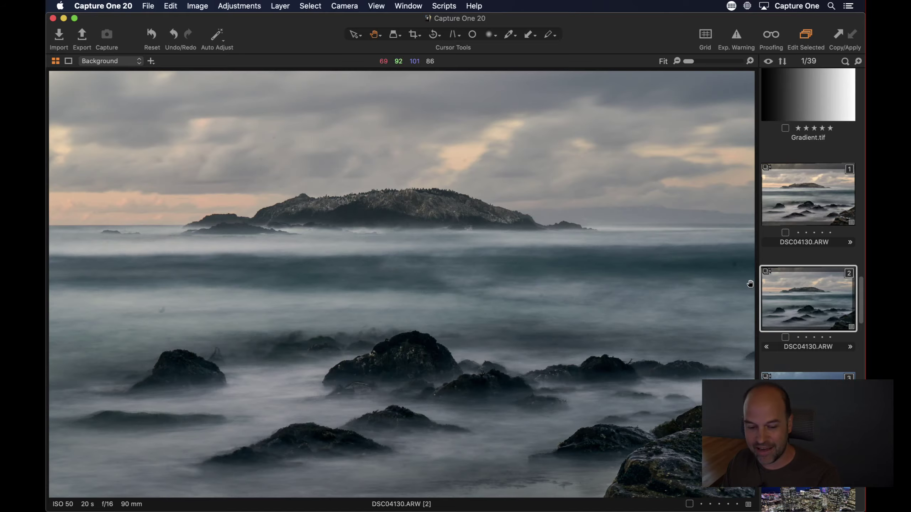
key(super+b)
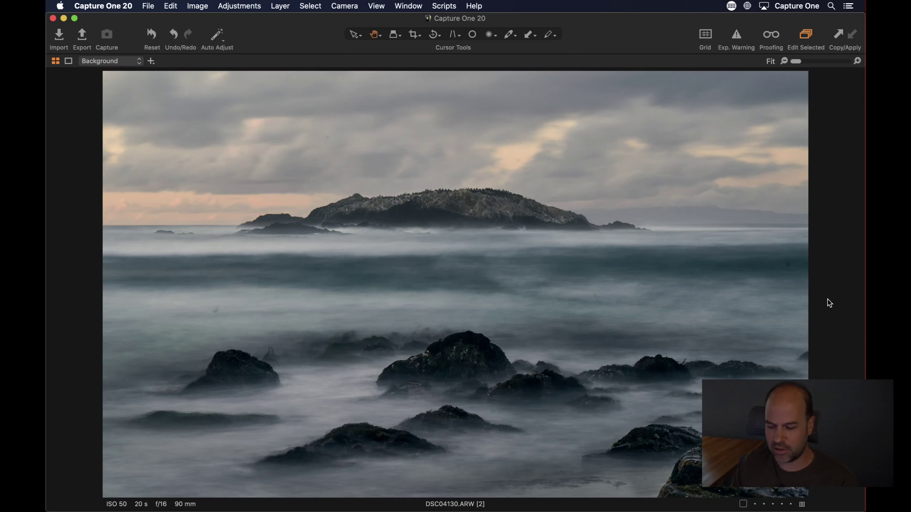
Show the tools again and examine the lens and camera metadata of variant 2.
key(super+t)
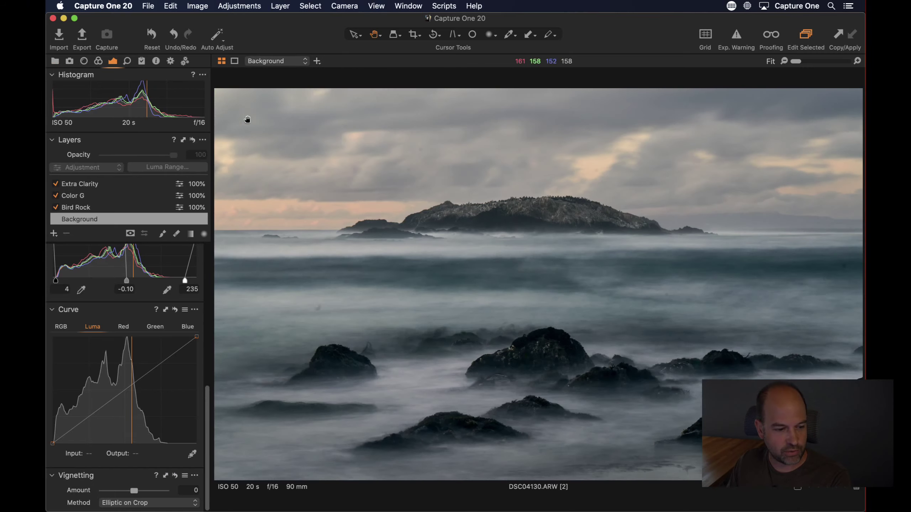
click(142, 61)
click(155, 60)
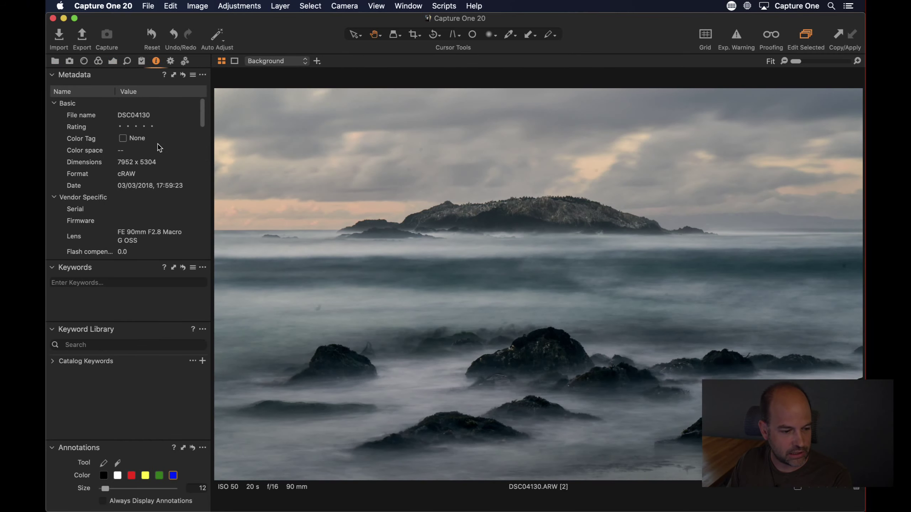
scroll(156, 210, down, 3)
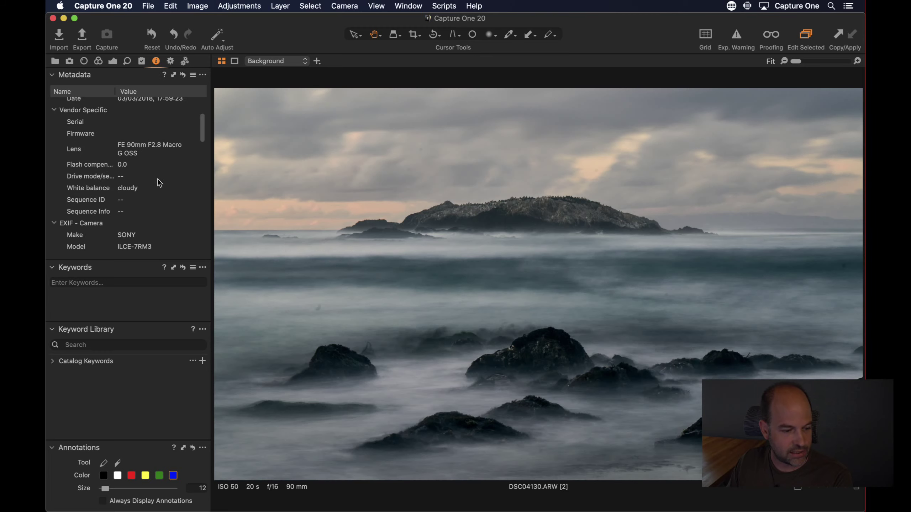
scroll(158, 173, down, 2)
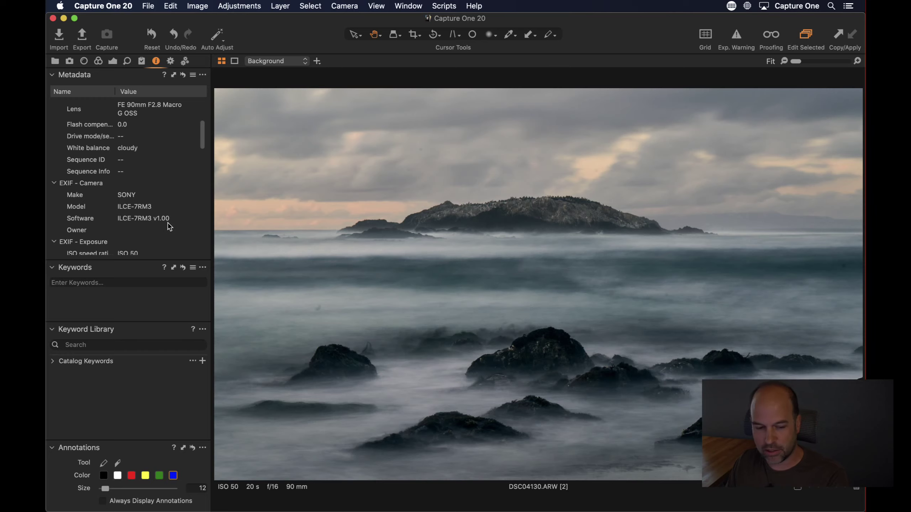
View the image without the tools, restore them, and return to the exposure adjustments and layers.
key(super+t)
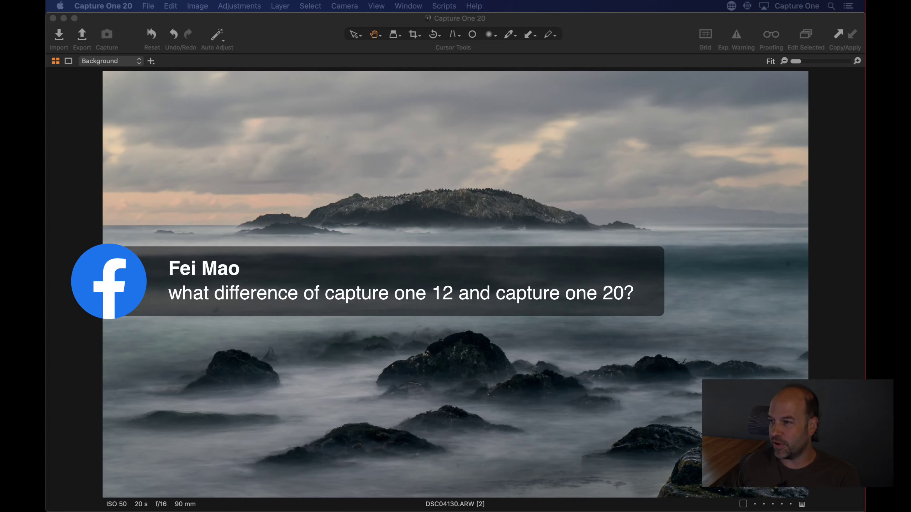
click(398, 266)
key(super+t)
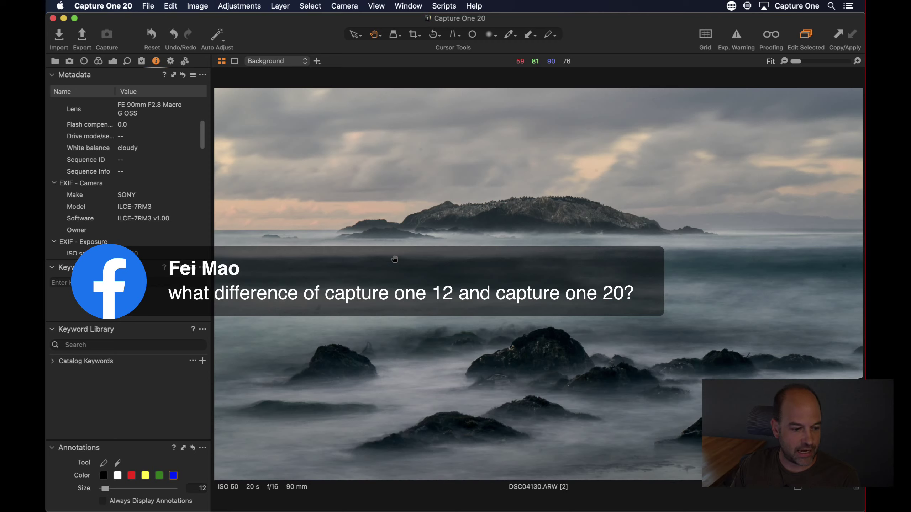
click(112, 61)
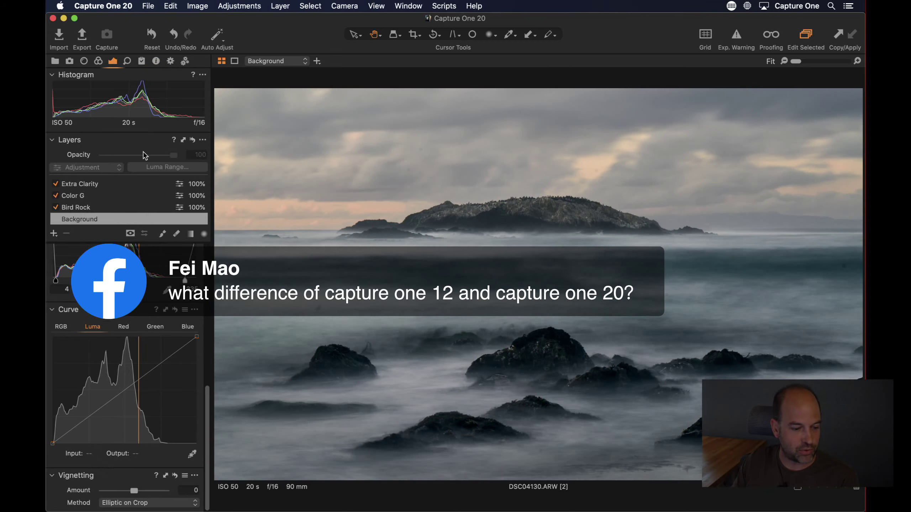
Look over the Background layer's exposure and color adjustments, and activate the Color Editor's direct color picker.
scroll(151, 430, down, 10)
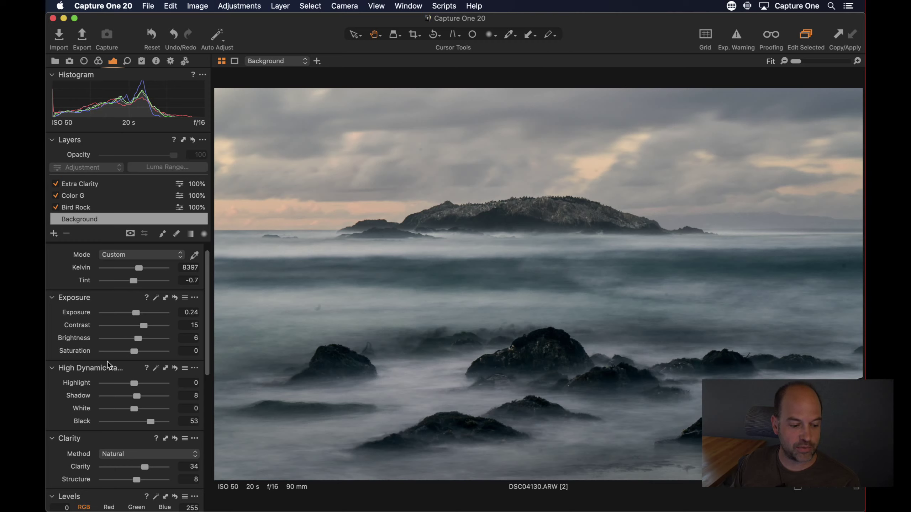
click(96, 63)
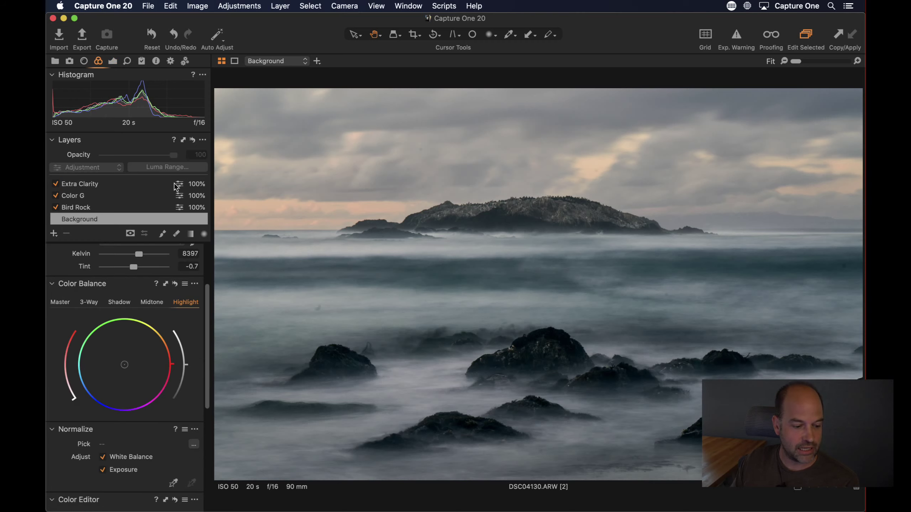
scroll(100, 329, up, 3)
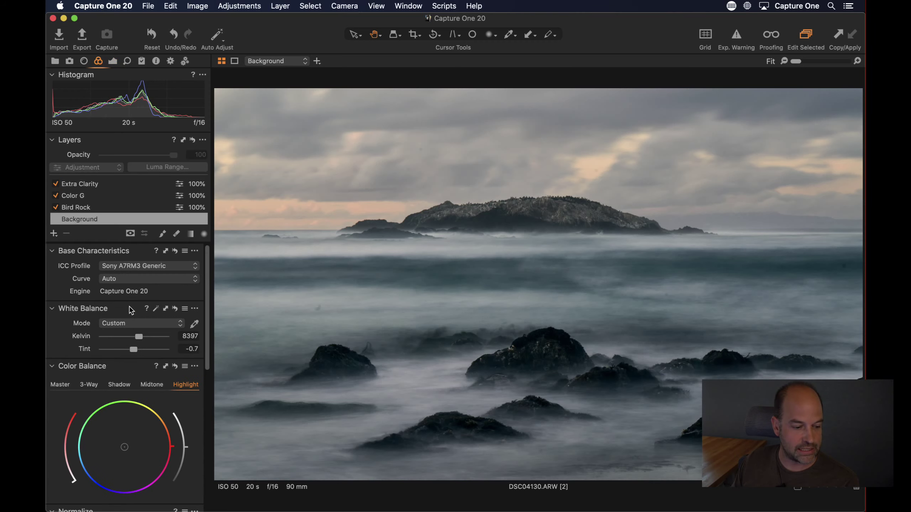
scroll(107, 361, down, 5)
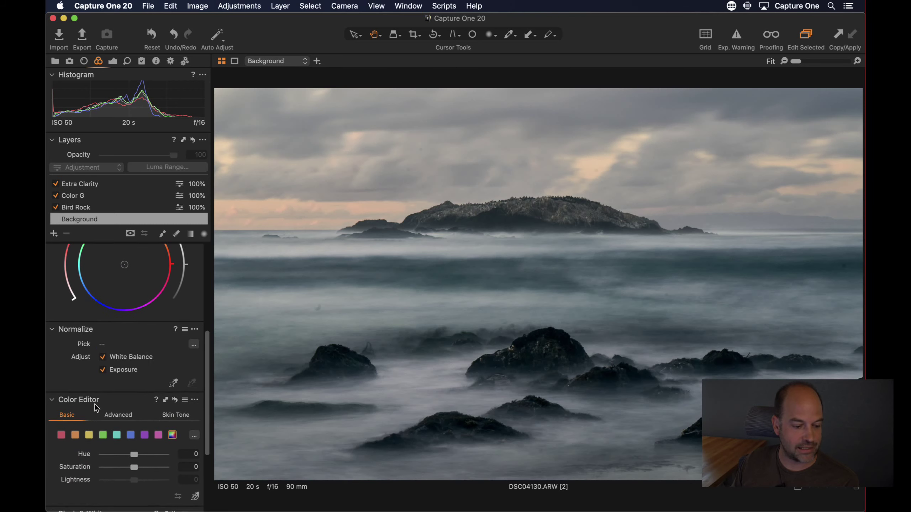
scroll(94, 404, down, 3)
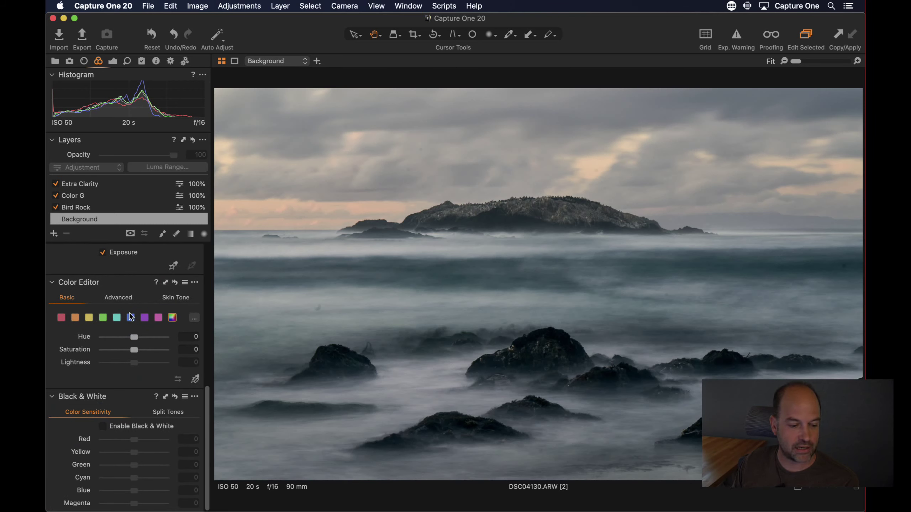
click(195, 379)
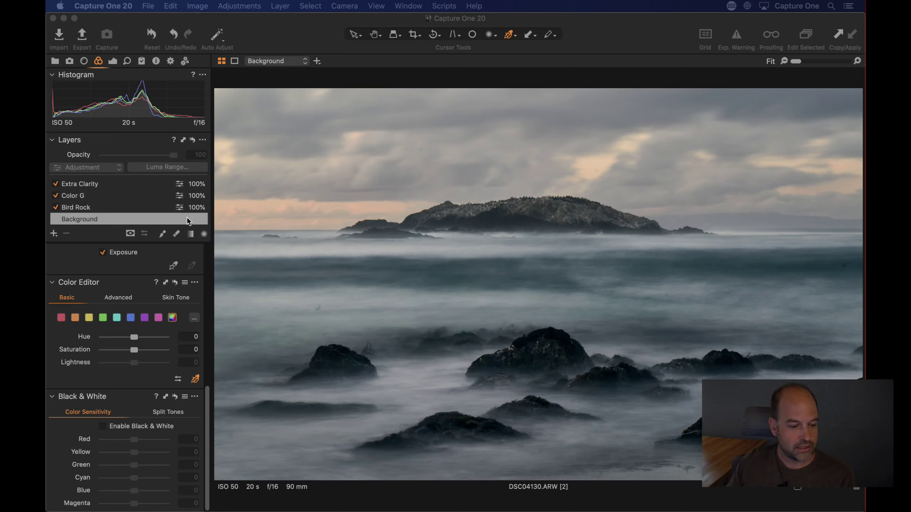
Add a new filled adjustment layer on top of the layer stack and display its mask in grayscale.
click(54, 233)
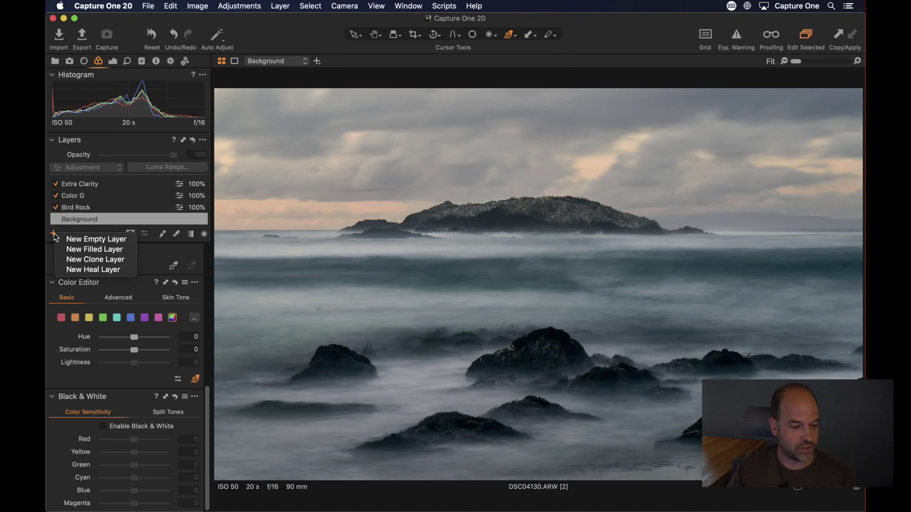
click(71, 249)
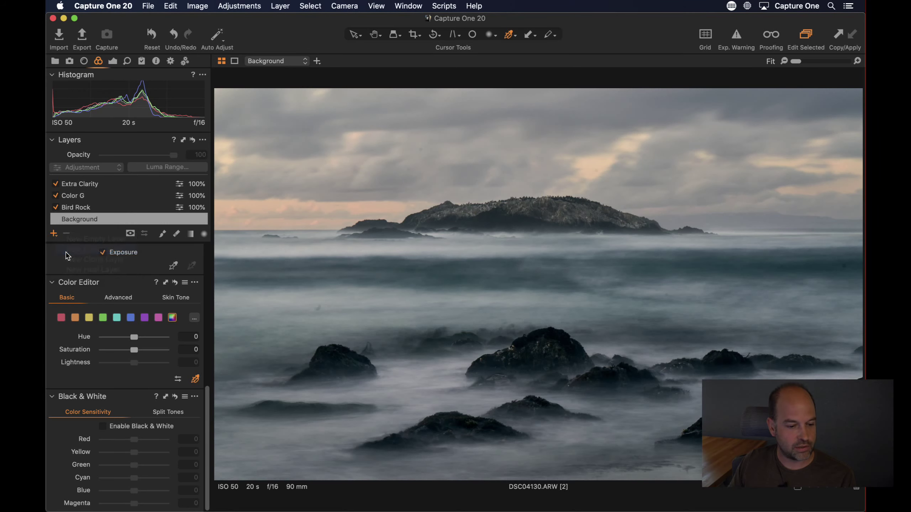
key(m)
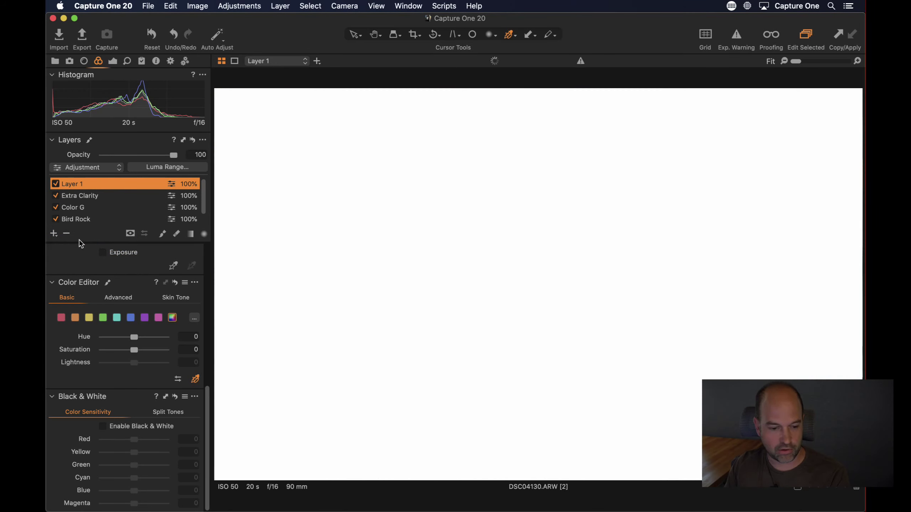
click(131, 234)
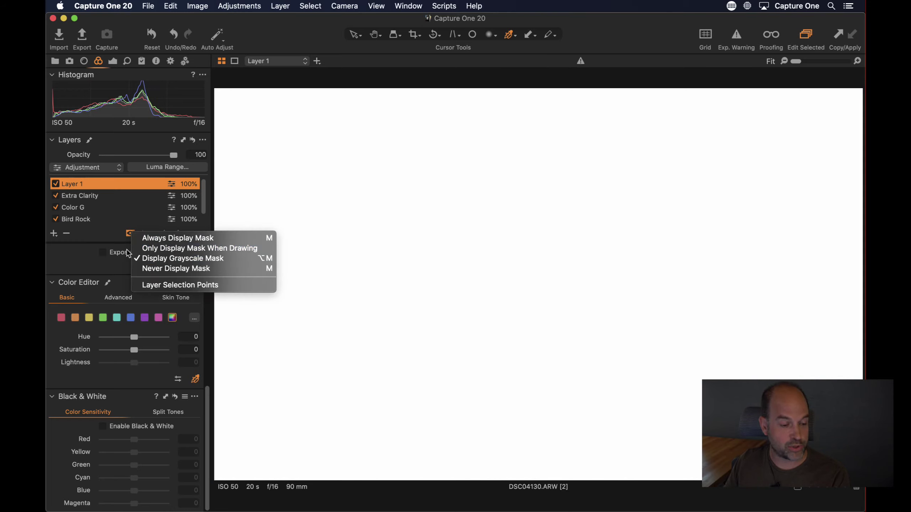
click(162, 167)
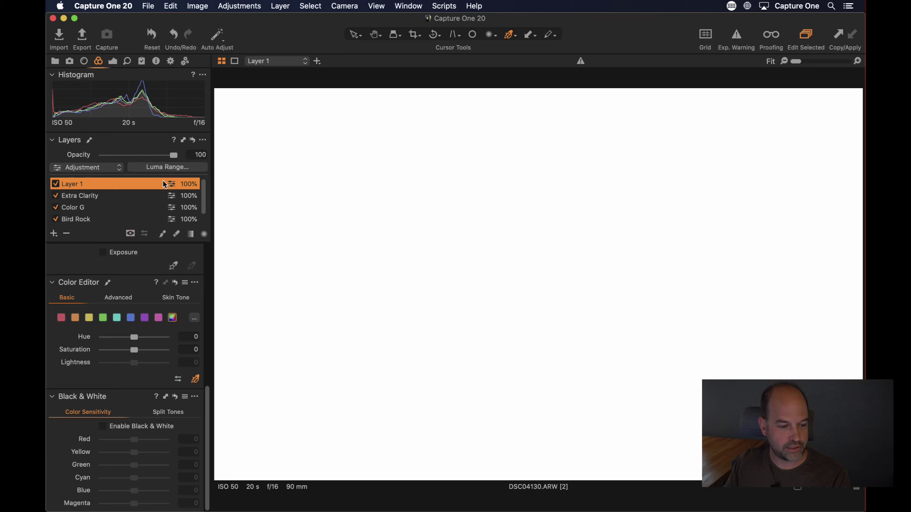
Try a luma range of 137 to 212 with falloff 117 to 232 on the new filled layer, and discard it.
click(163, 168)
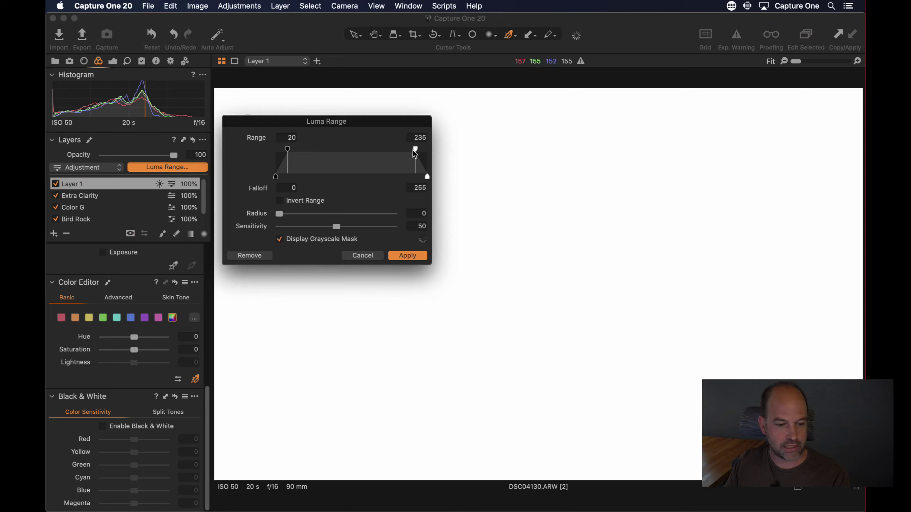
drag(415, 152, 373, 160)
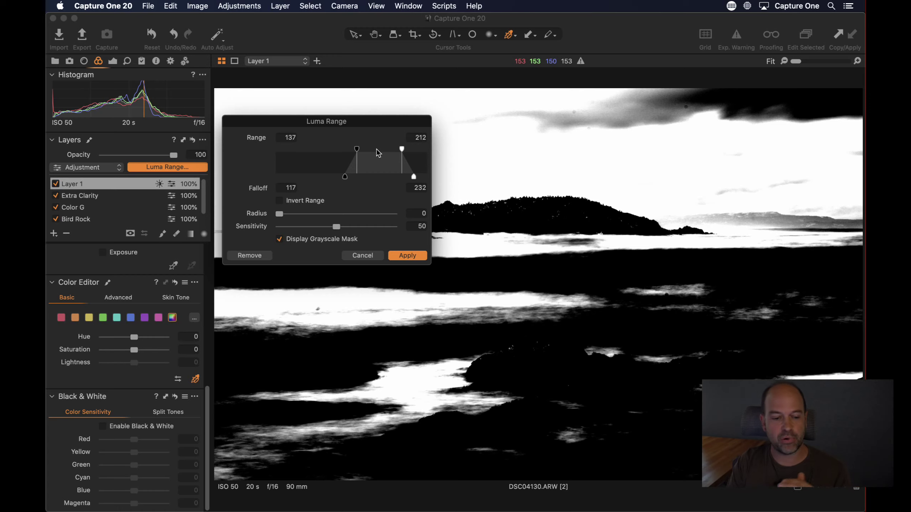
click(362, 255)
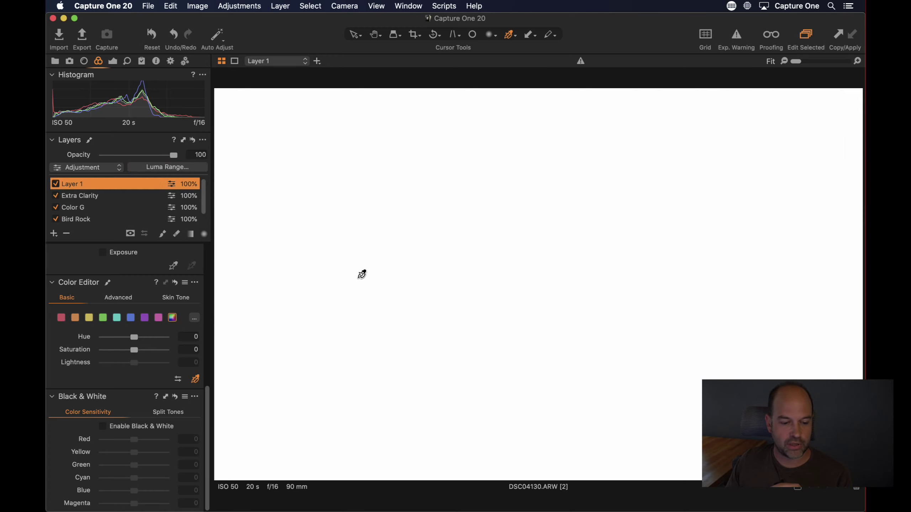